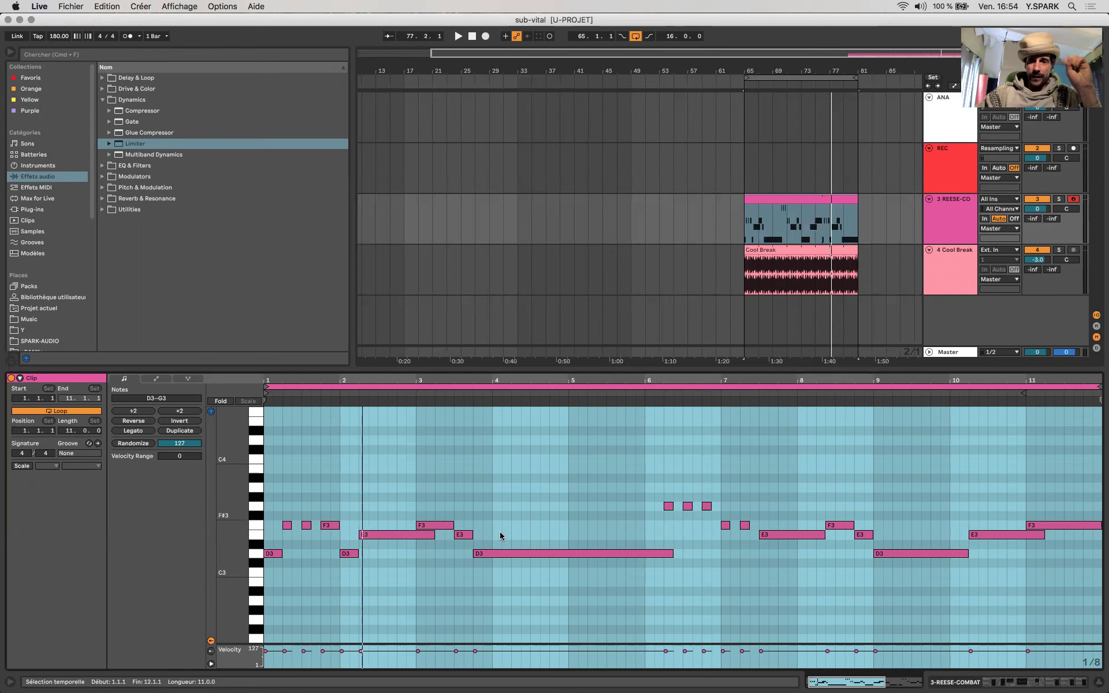
Step: Show the device chain of the REESE-COMBAT track and inspect the Drive curve in ShaperBox 2
left_click(1053, 685)
left_click(390, 565)
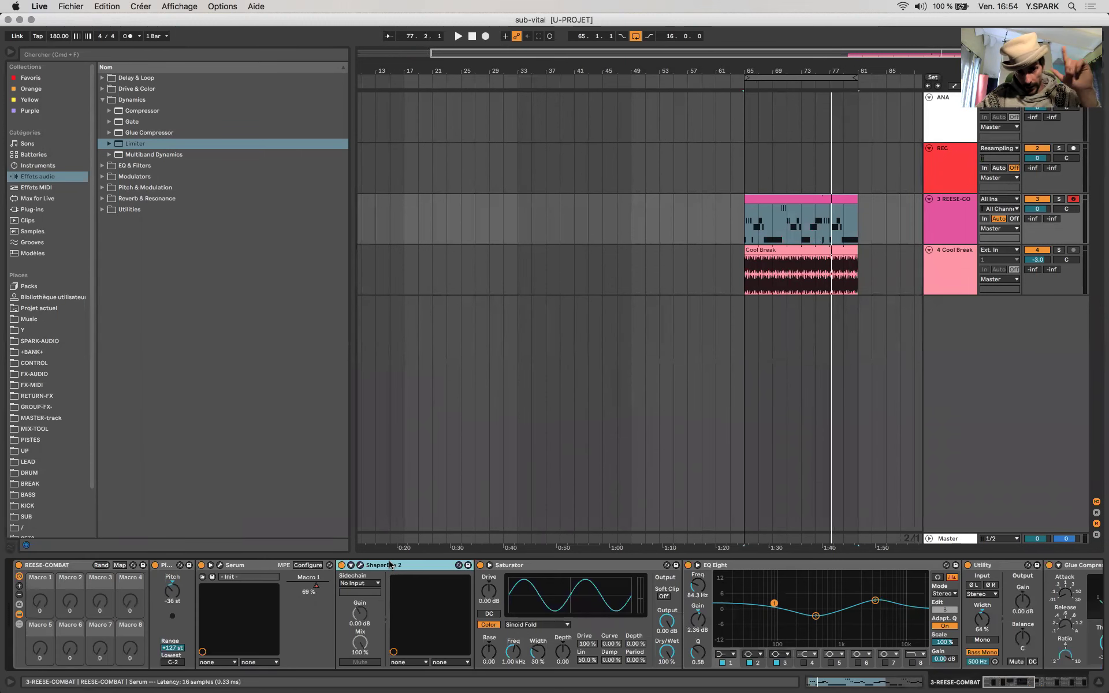
left_click(360, 566)
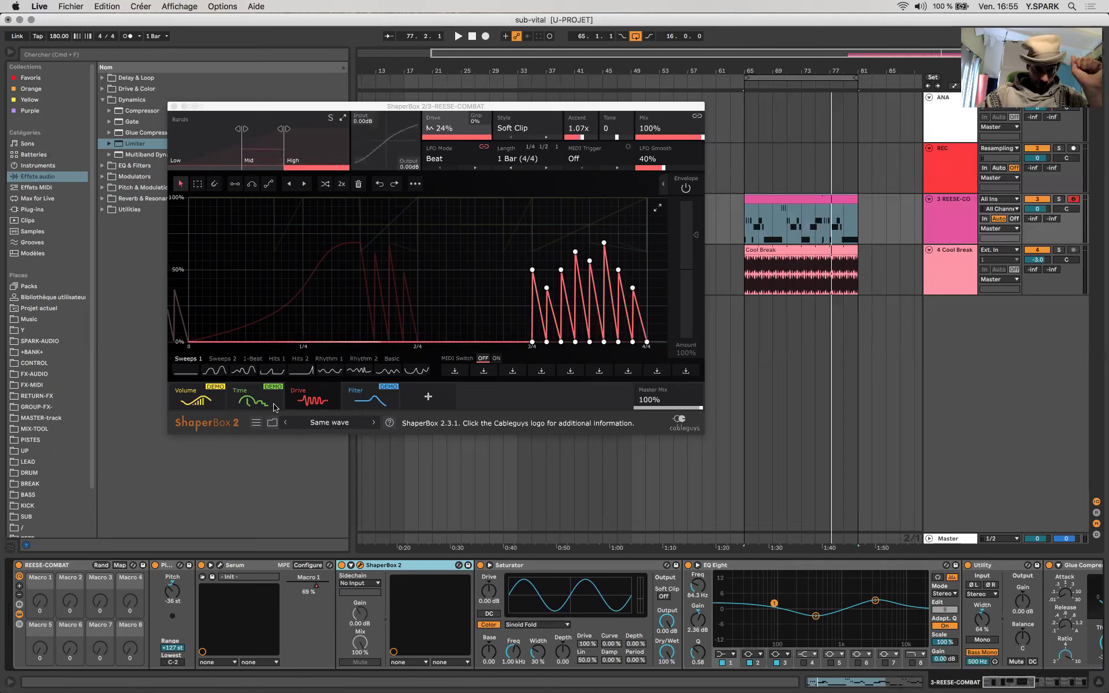
left_click(173, 107)
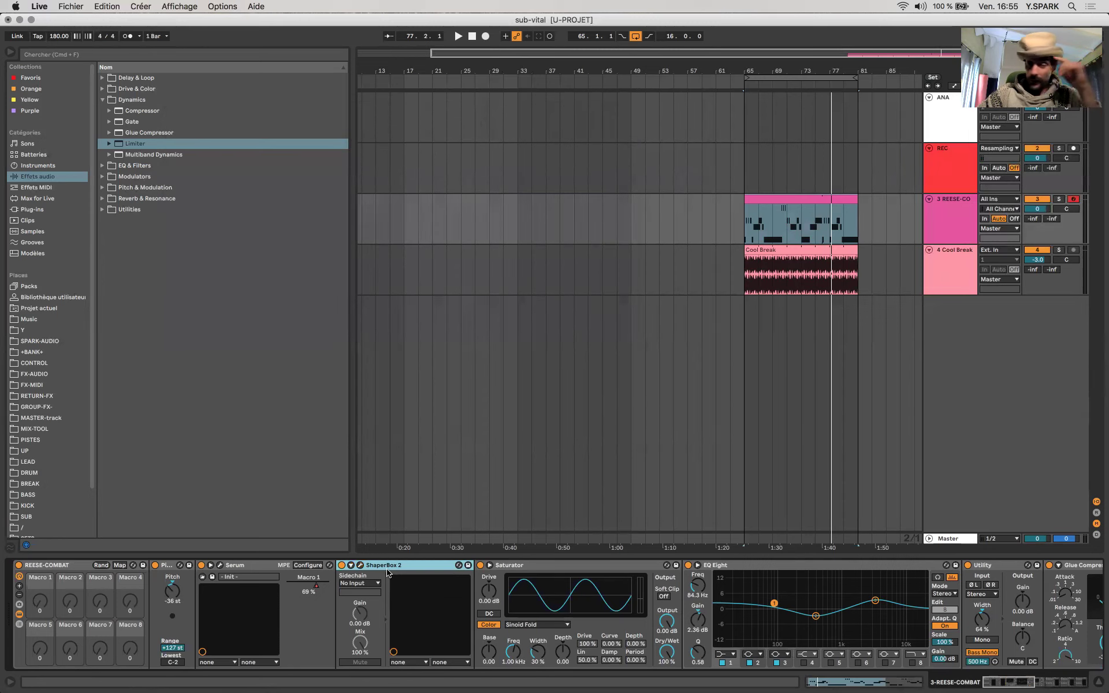
Step: Bypass ShaperBox 2 and play the loop to hear the reese bass without it
left_click(341, 566)
key("space")
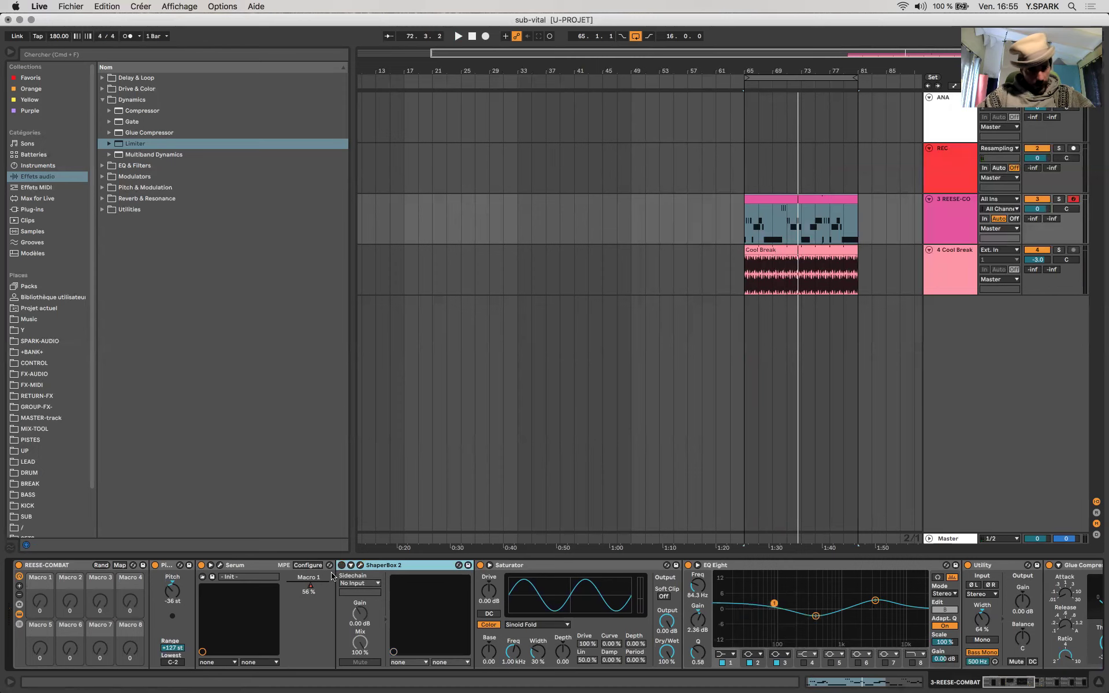
Step: Examine the effects following Serum in the chain: Saturator, EQ Eight, Utility, Glue Compressor and Limiter
left_click(256, 565)
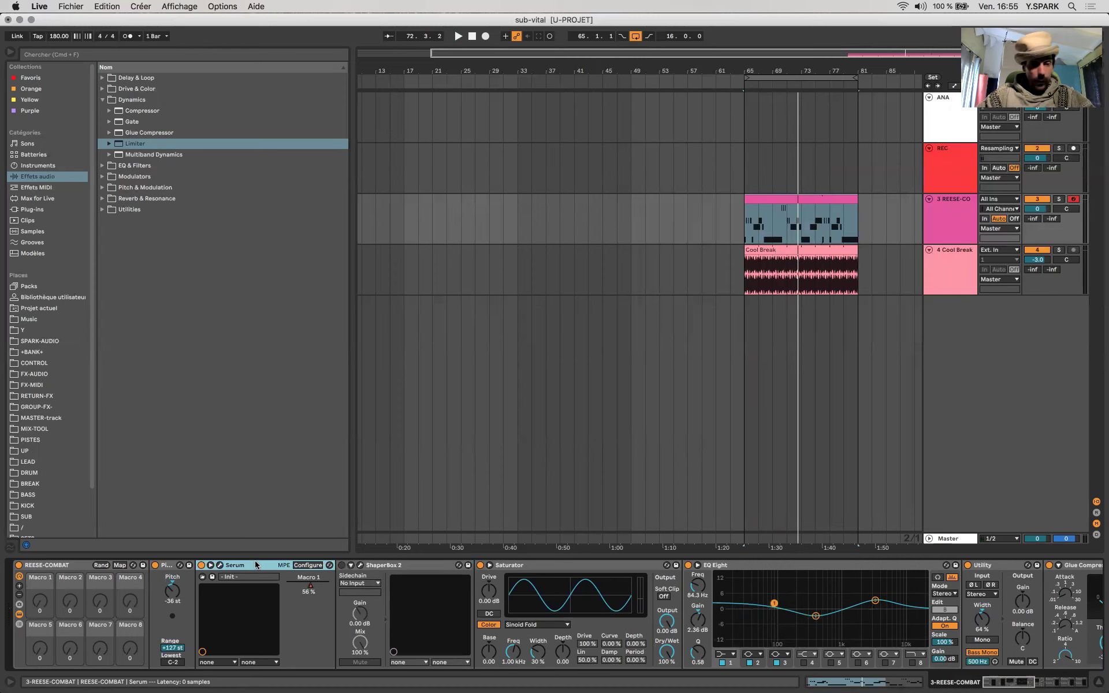
scroll(256, 566, "right", 10)
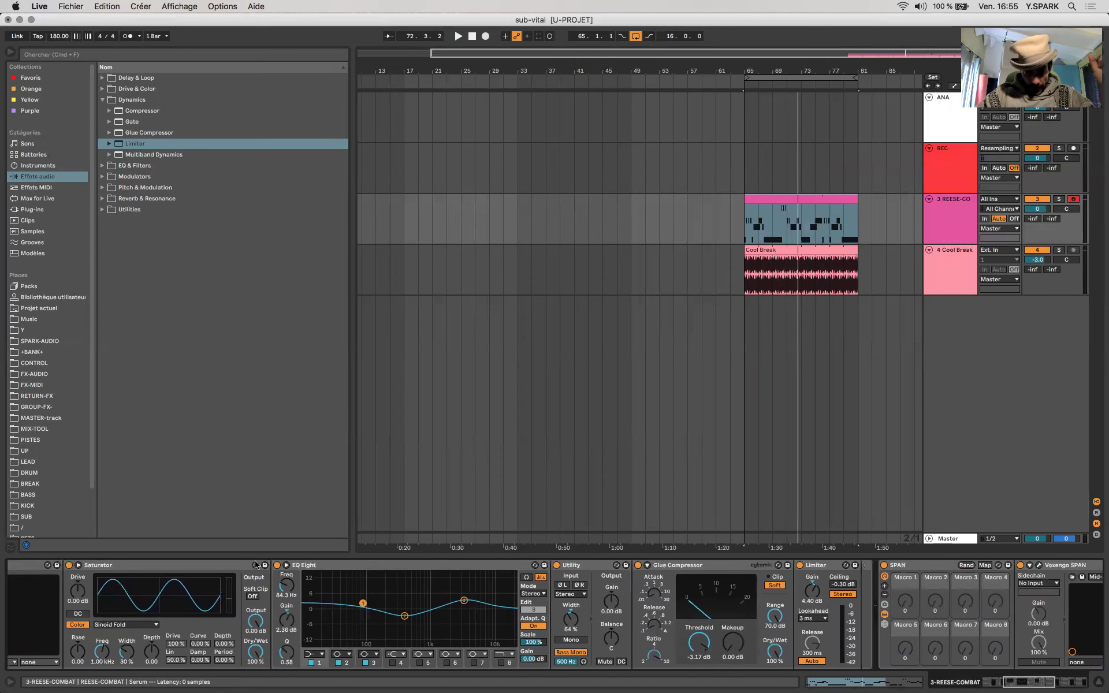
scroll(255, 565, "left", 5)
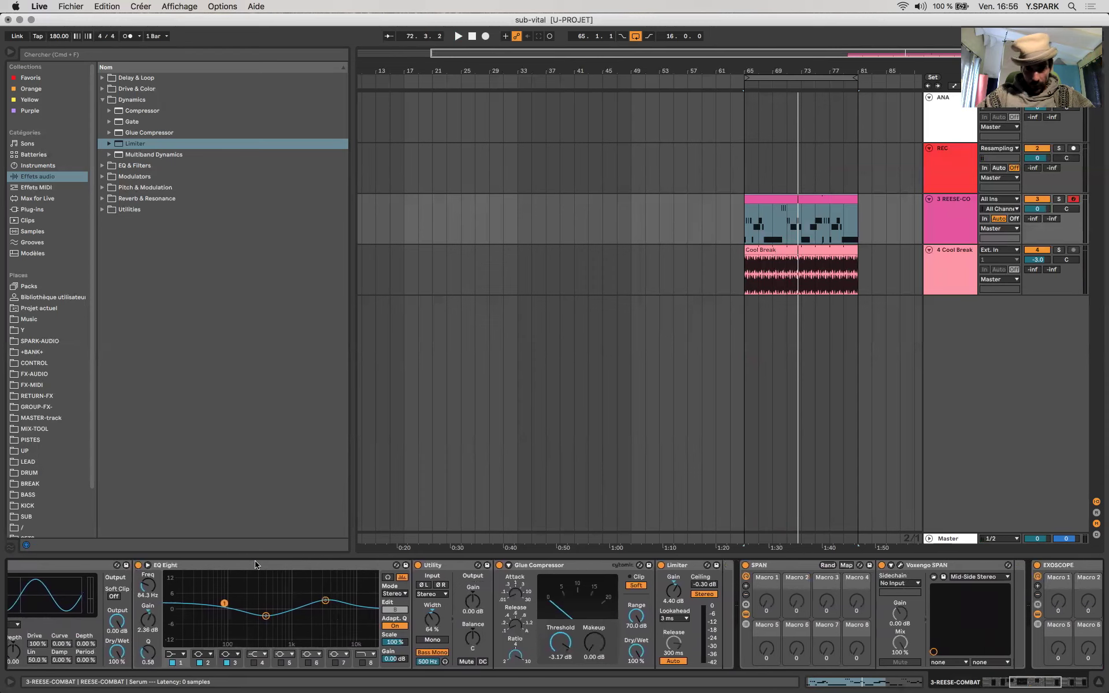
scroll(533, 563, "left", 5)
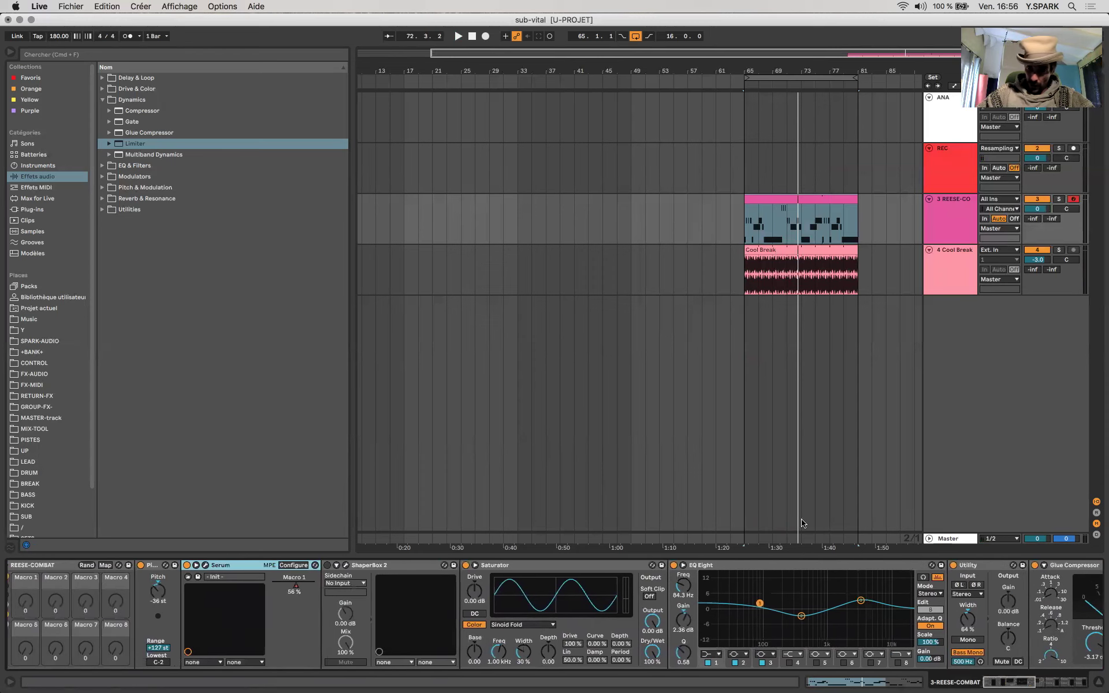
left_click(533, 567)
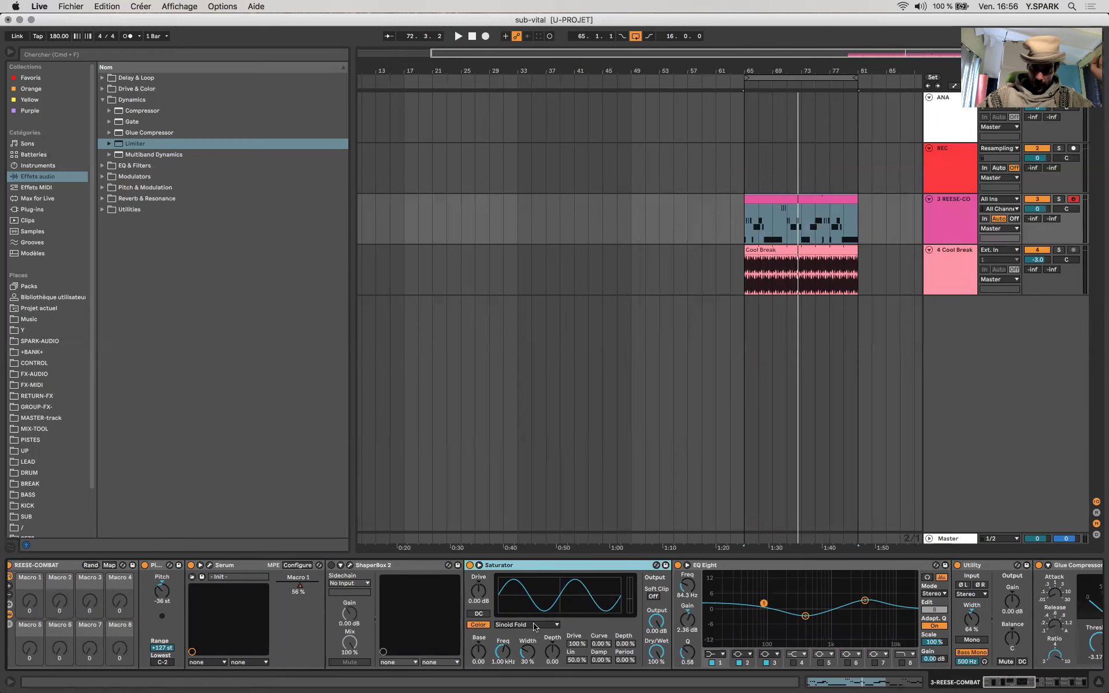
scroll(535, 626, "right", 5)
left_click(565, 614)
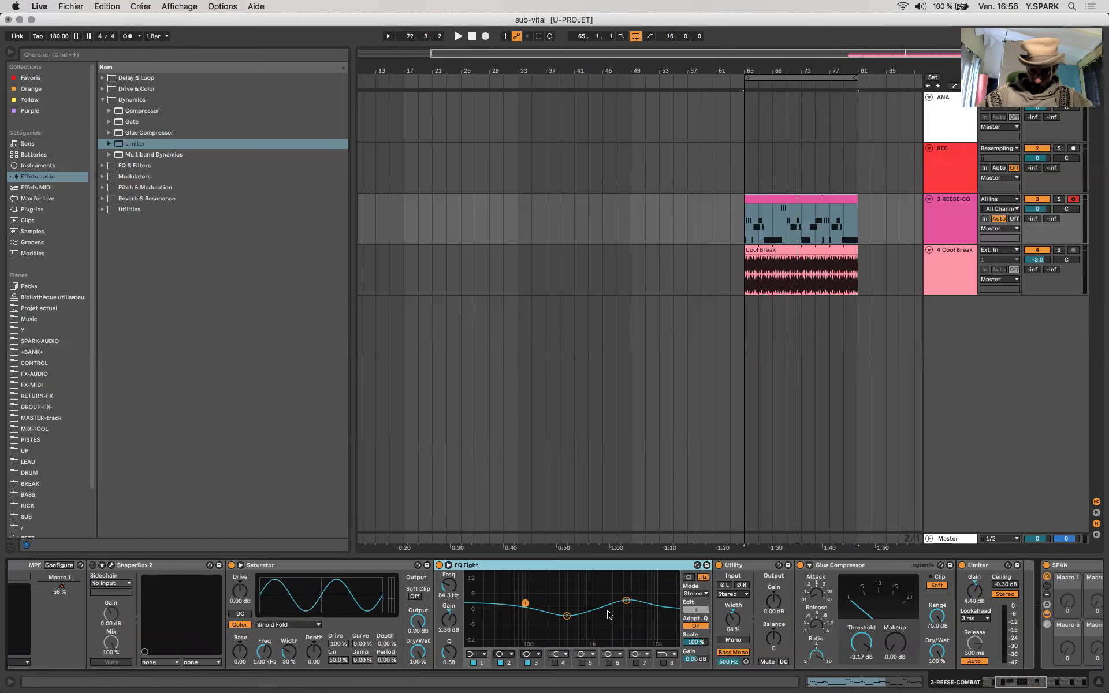
scroll(630, 606, "right", 5)
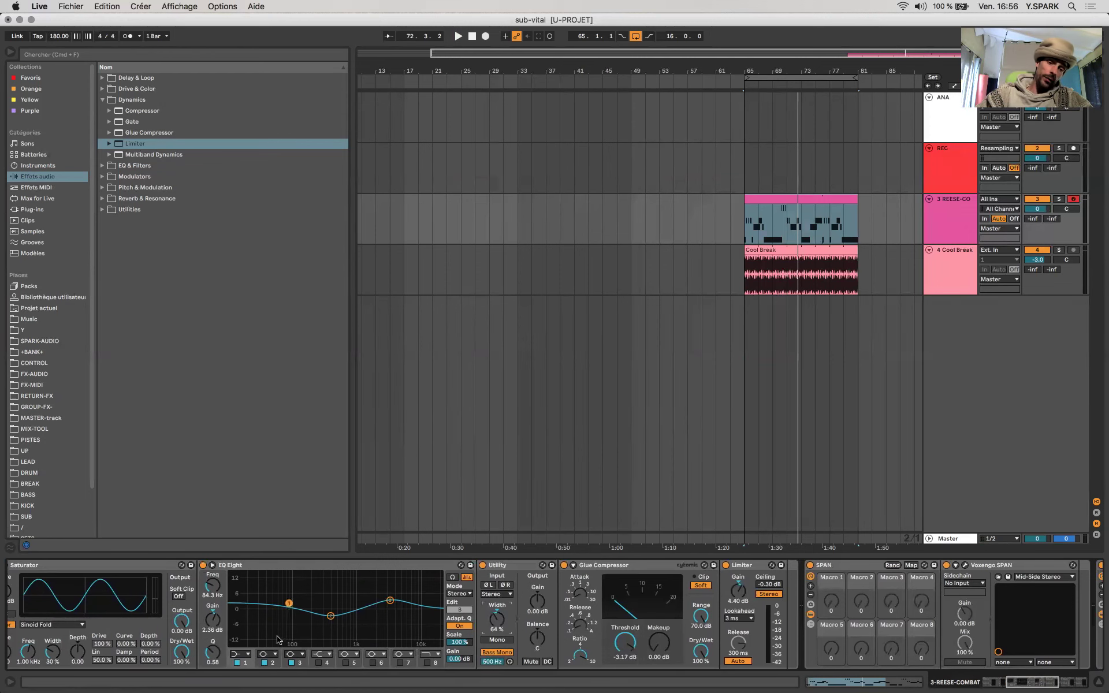
scroll(234, 627, "left", 10)
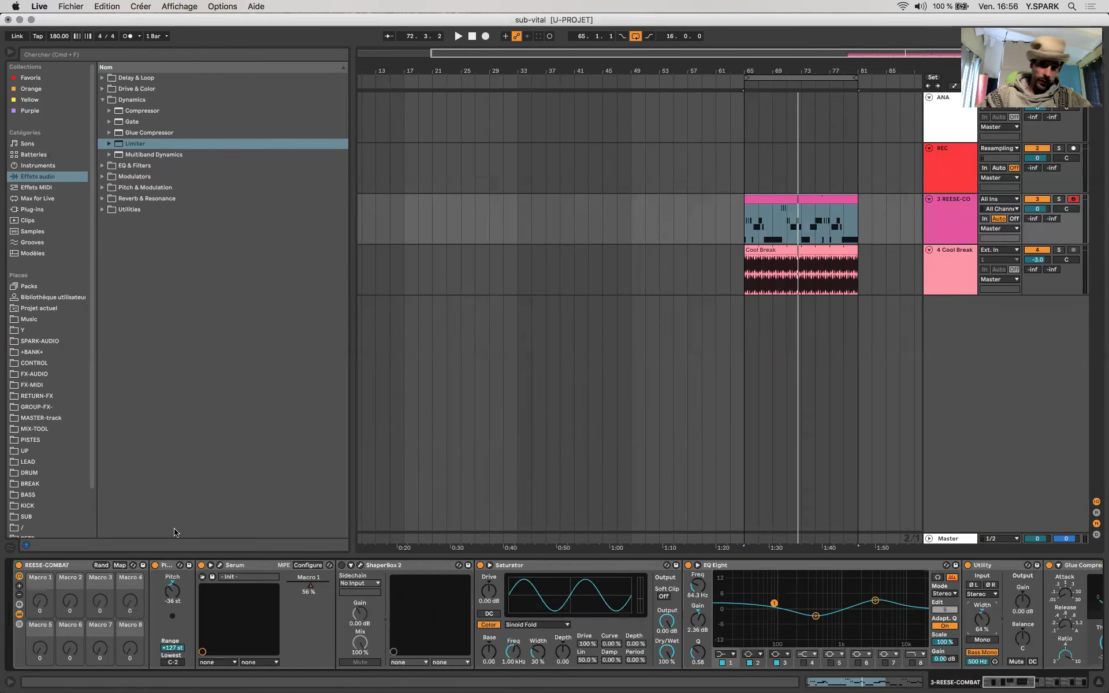
Step: Open Serum's editor, review the unison settings on its Global page and return to the oscillators
left_click(220, 567)
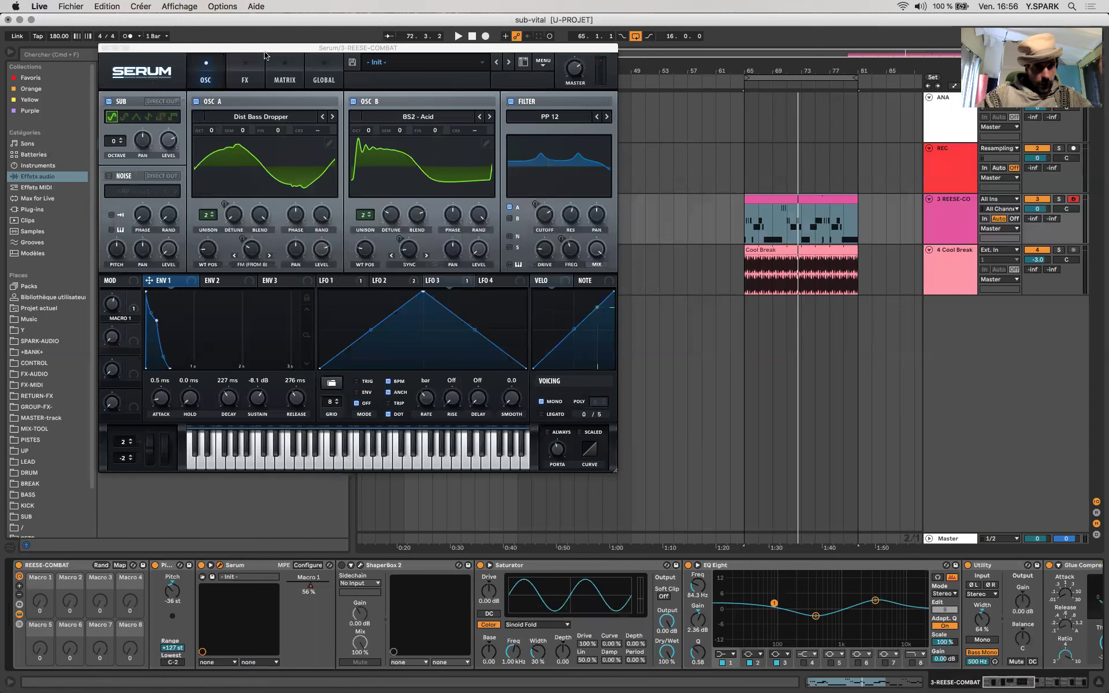
left_click(326, 73)
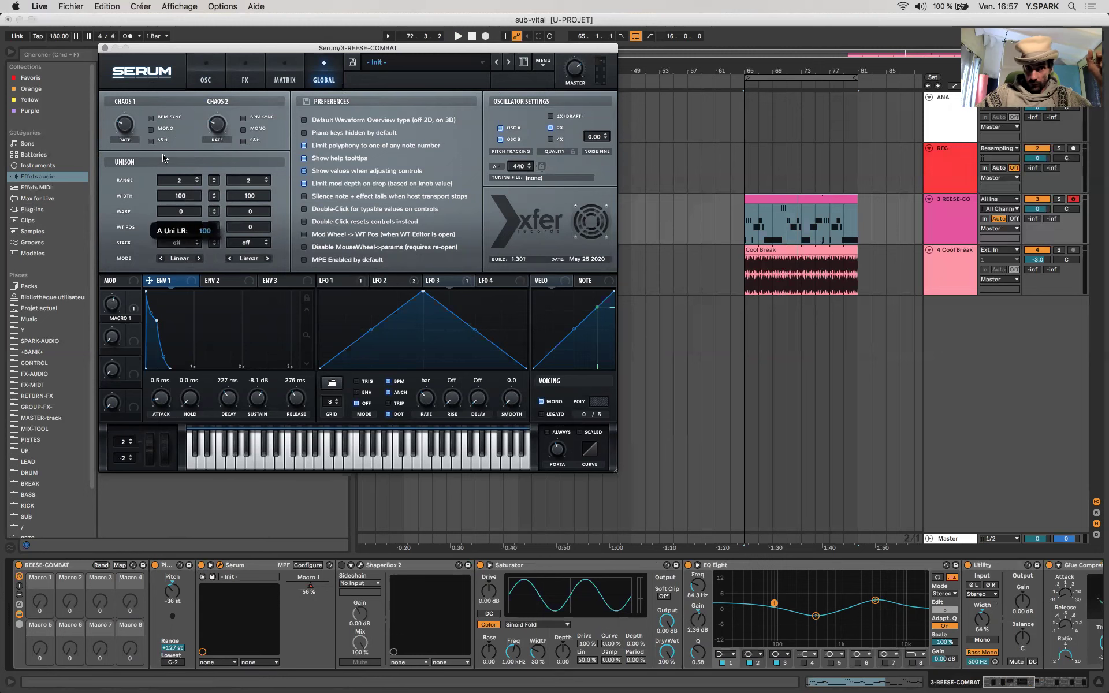
left_click(208, 81)
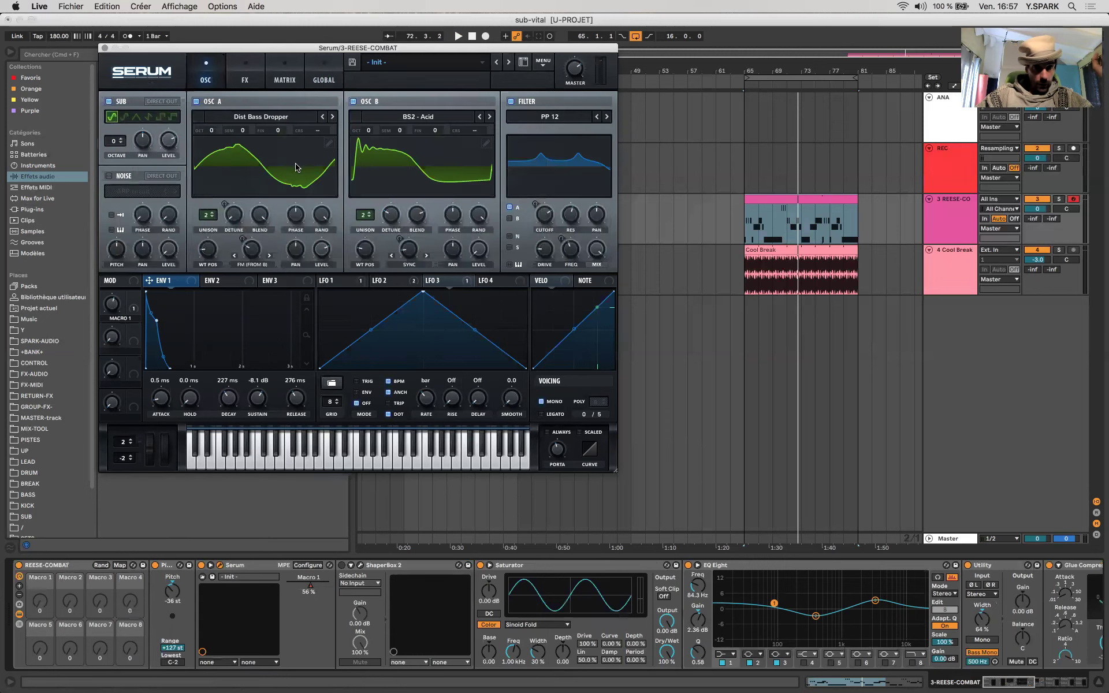
Step: Check the stereo Width and Bass Mono settings of the Utility effect
scroll(596, 633, "right", 5)
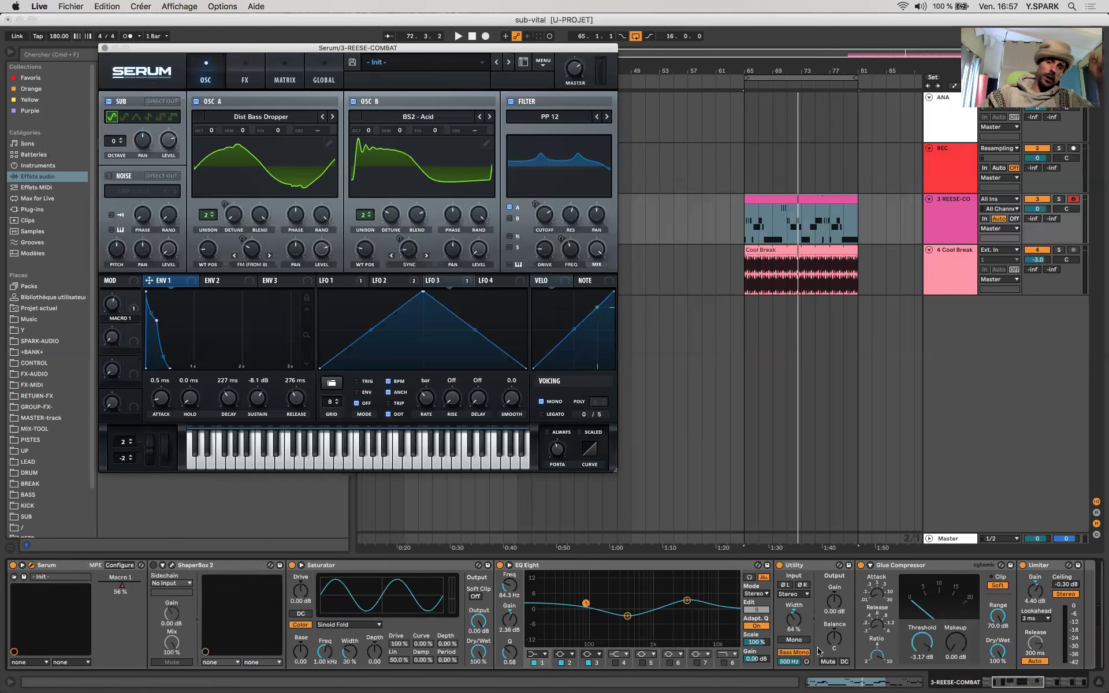
left_click(795, 618)
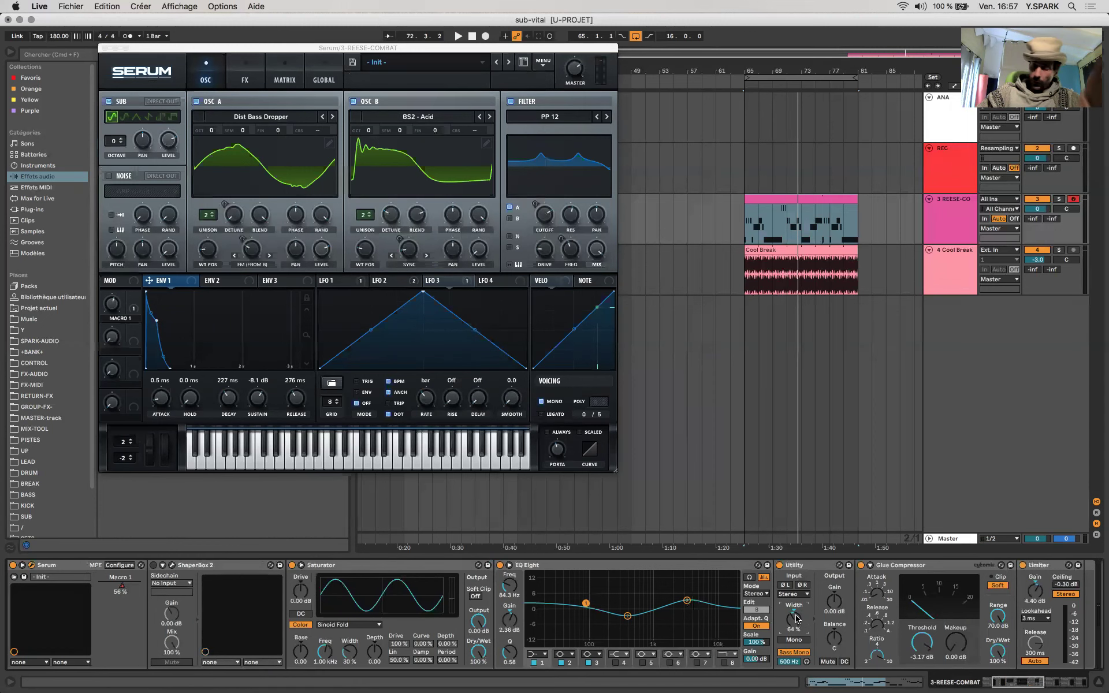
scroll(797, 621, "left", 3)
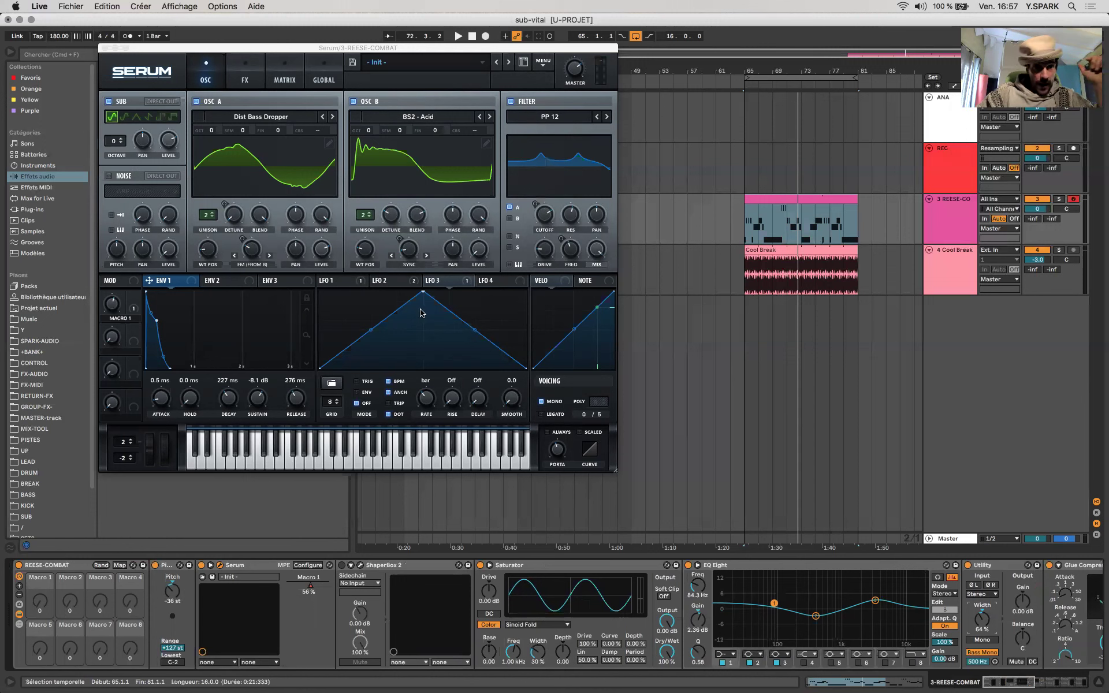
Step: Show the automation lanes in the arrangement, move the Serum window clear of the clips and turn off automation arming
left_click_drag(189, 52, 276, 78)
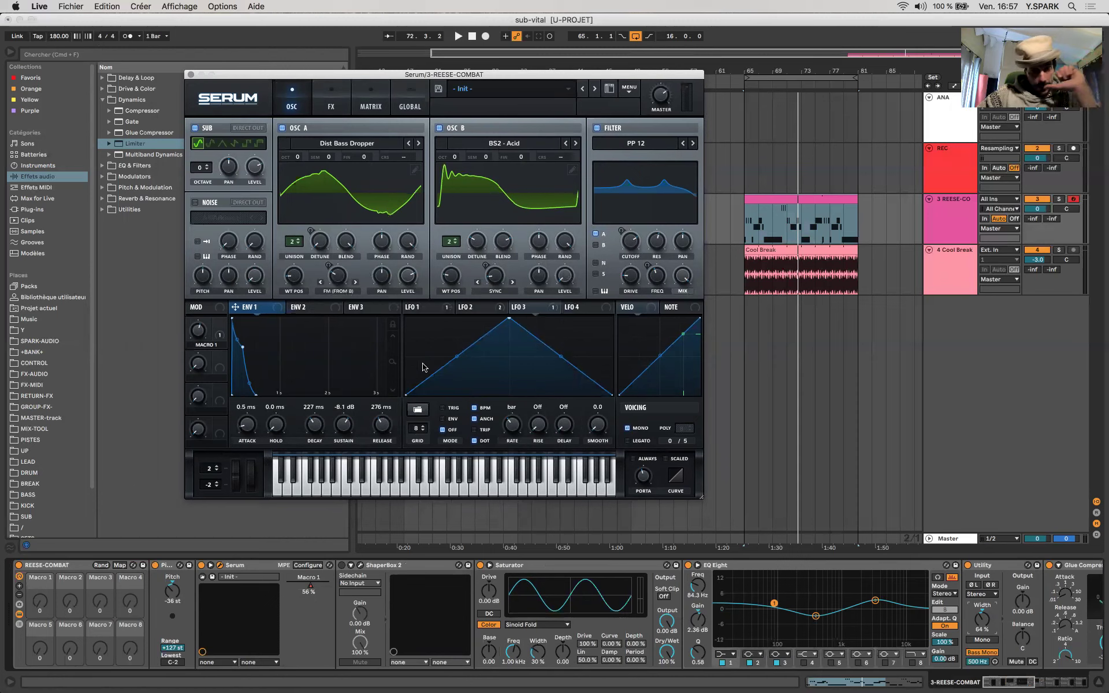
left_click_drag(449, 279, 446, 278)
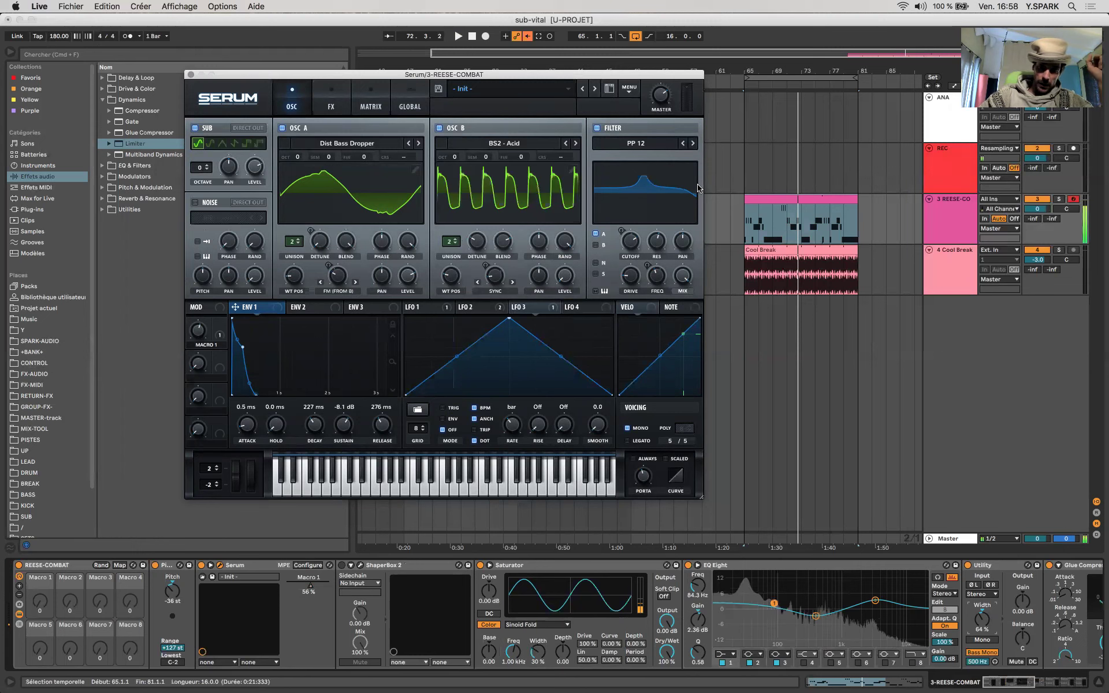
key("a")
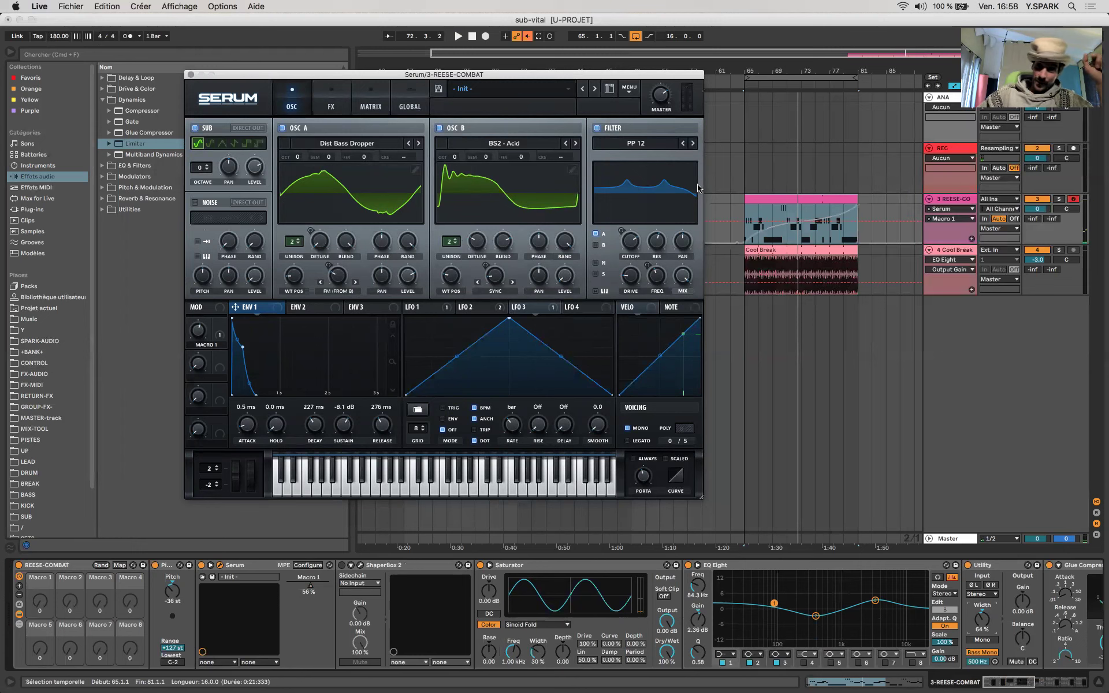
left_click_drag(532, 75, 507, 162)
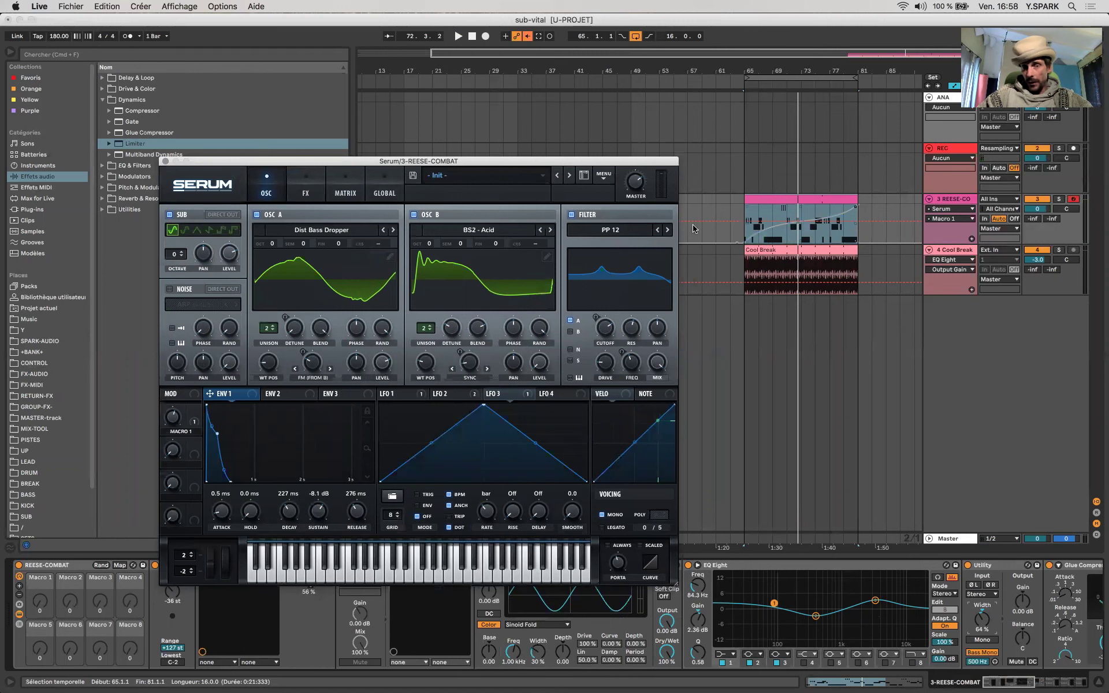
left_click(529, 40)
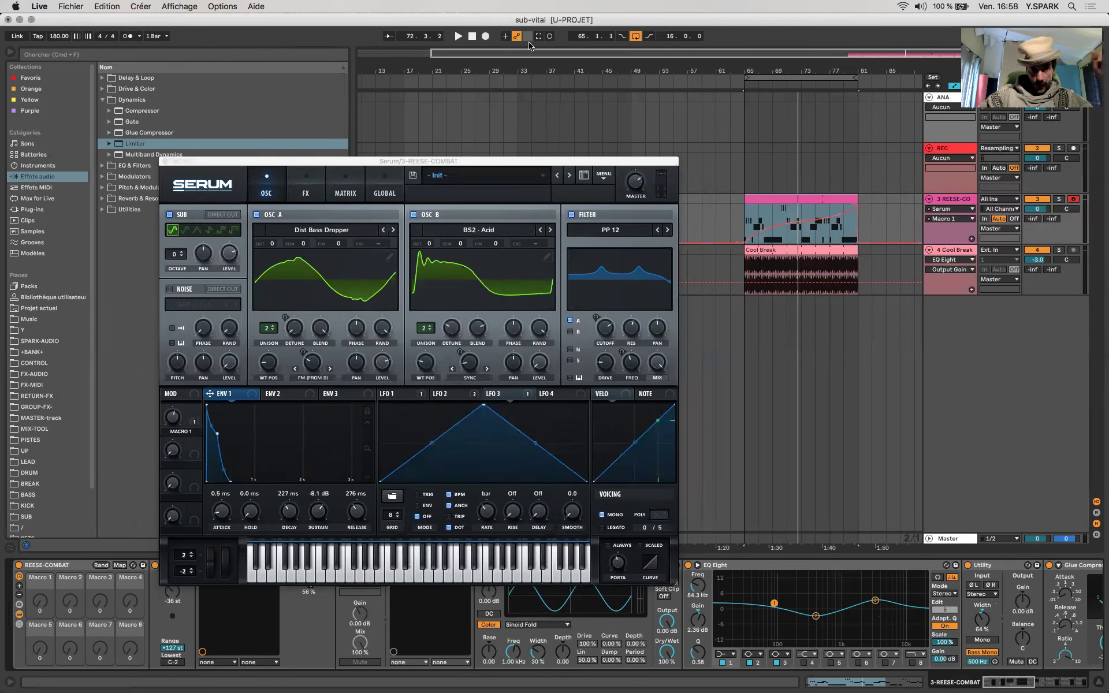
Step: Check oscillator A's FM (From B) warp control and the sub oscillator's direct output
left_click(310, 362)
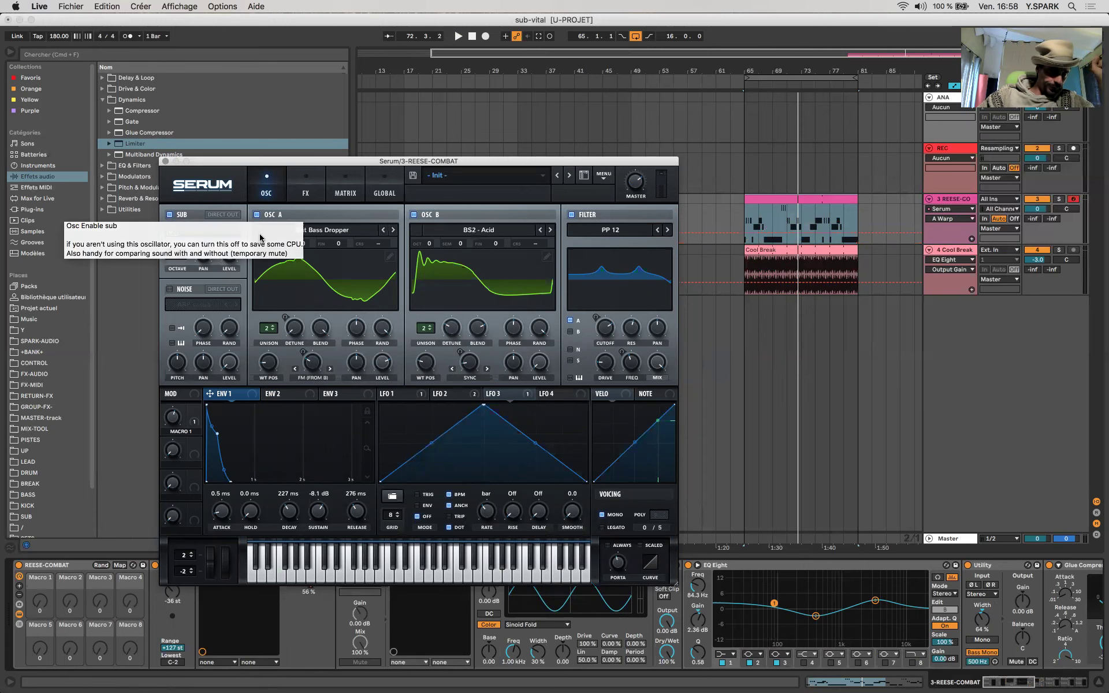
left_click(230, 215)
left_click(230, 215)
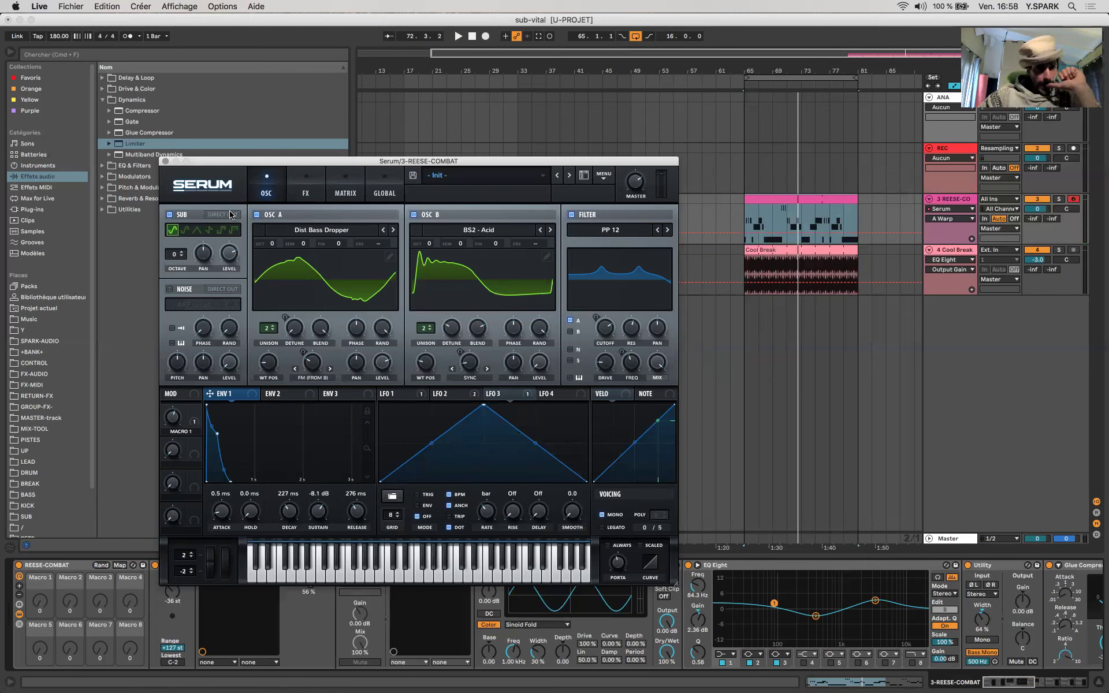
Step: Look through Serum's Multi filter types, leaving PP 12 selected
left_click(623, 231)
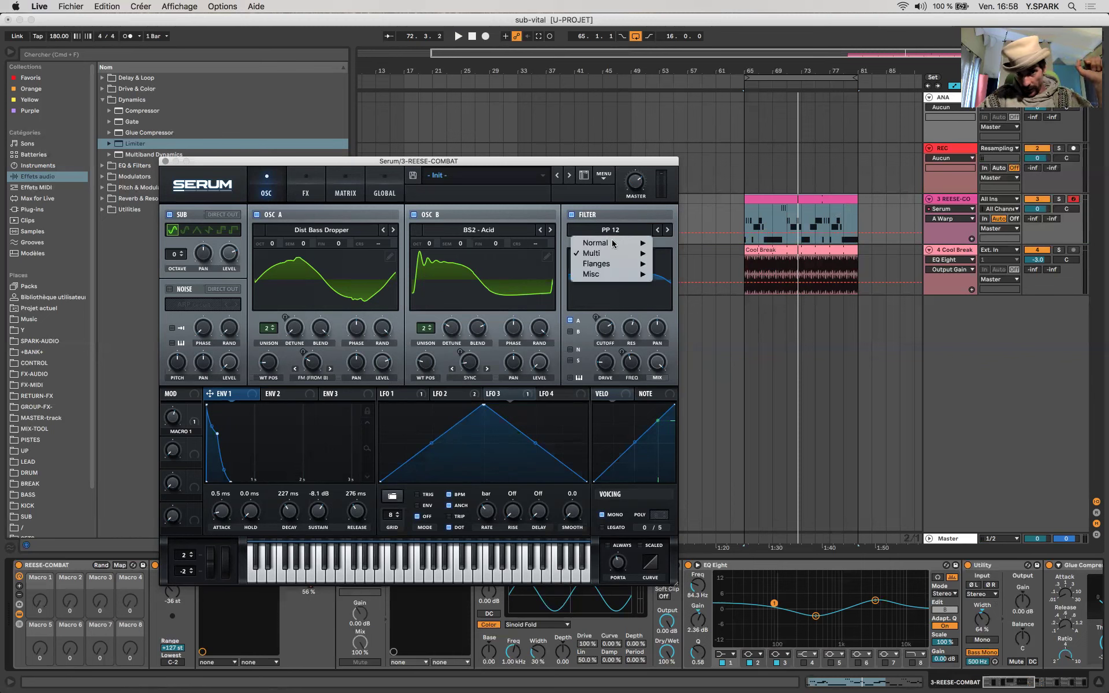
mouse_move(604, 256)
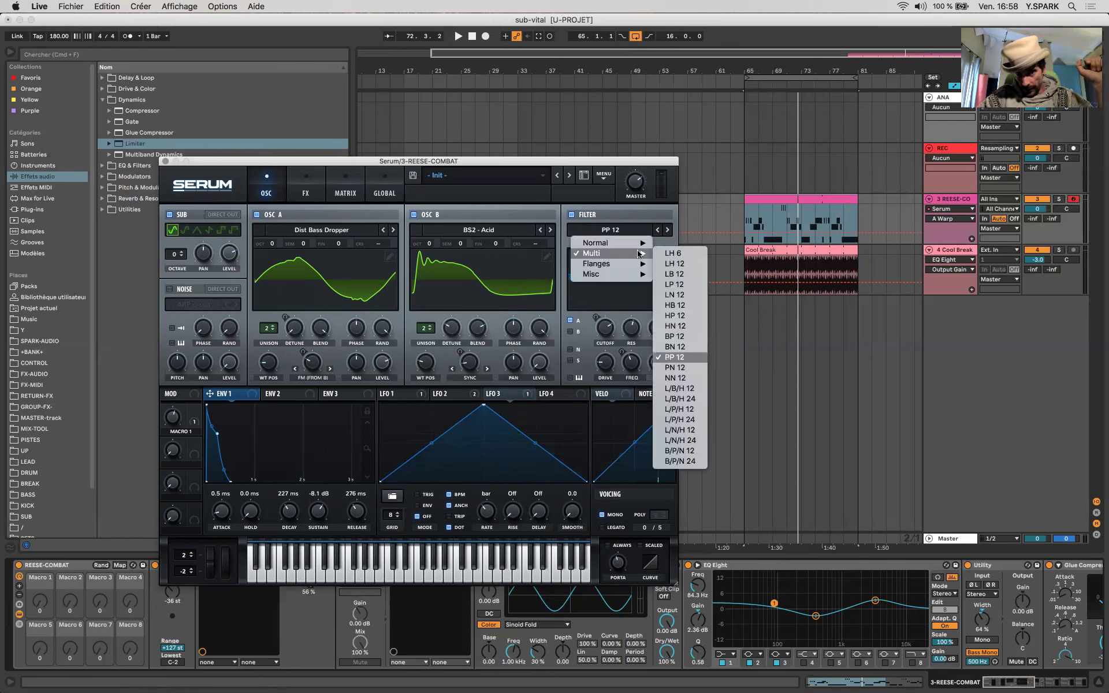
left_click(590, 194)
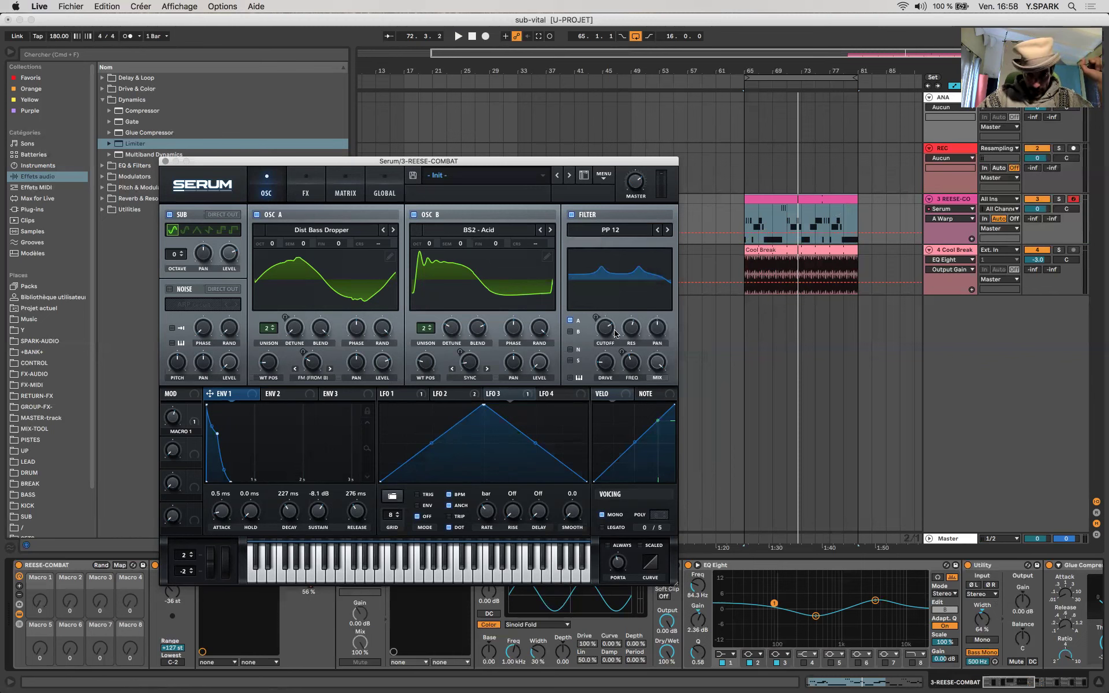
Step: Check the filter's Freq and Cutoff controls and play the loop to watch the filter curve move
left_click(633, 367)
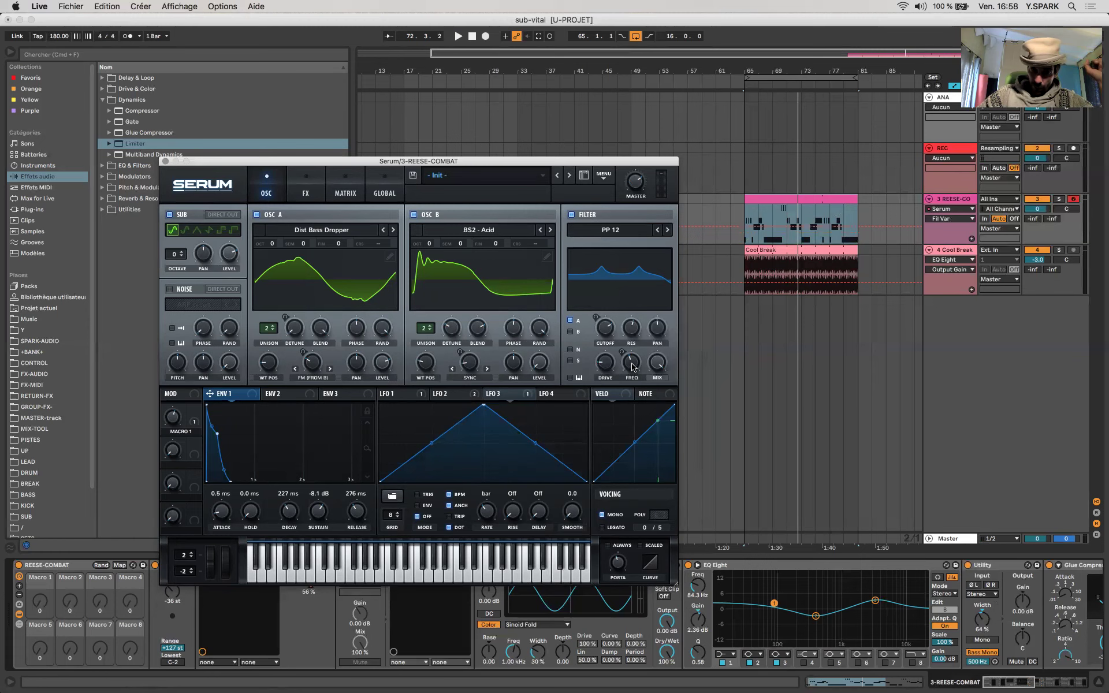
left_click(599, 332)
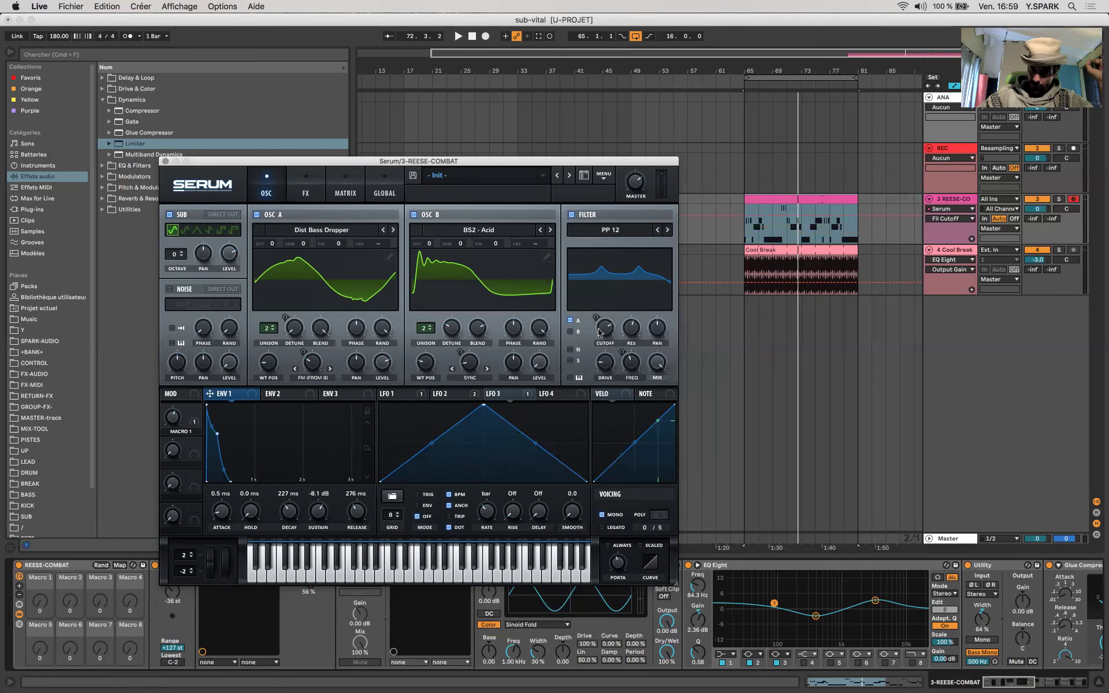
key("space")
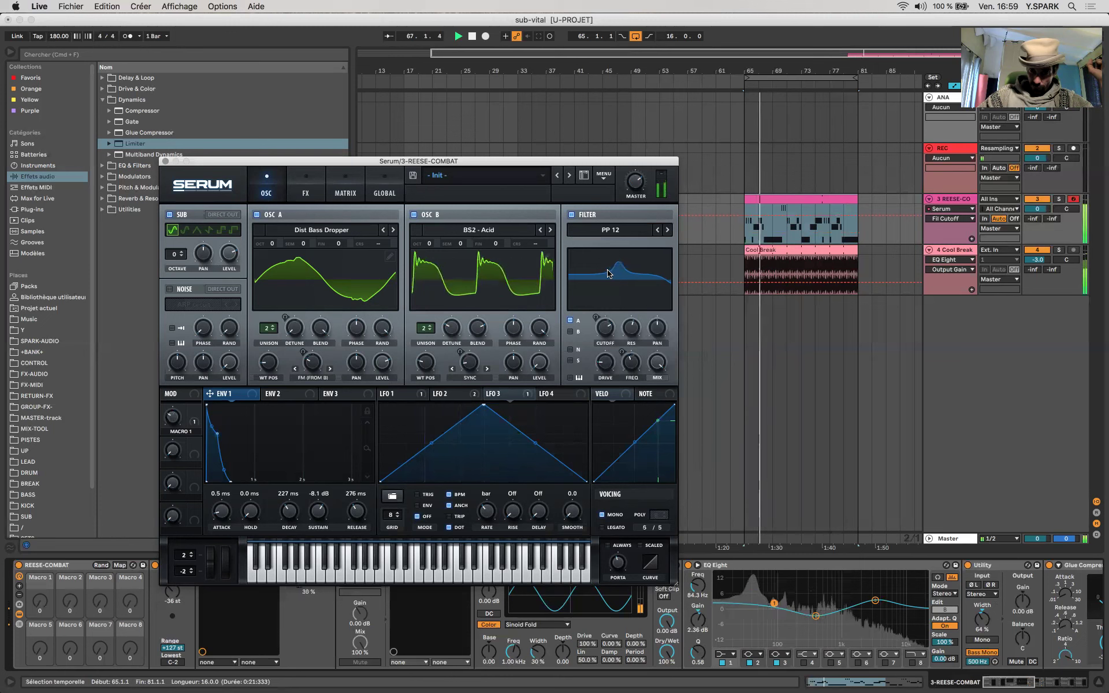
key("space")
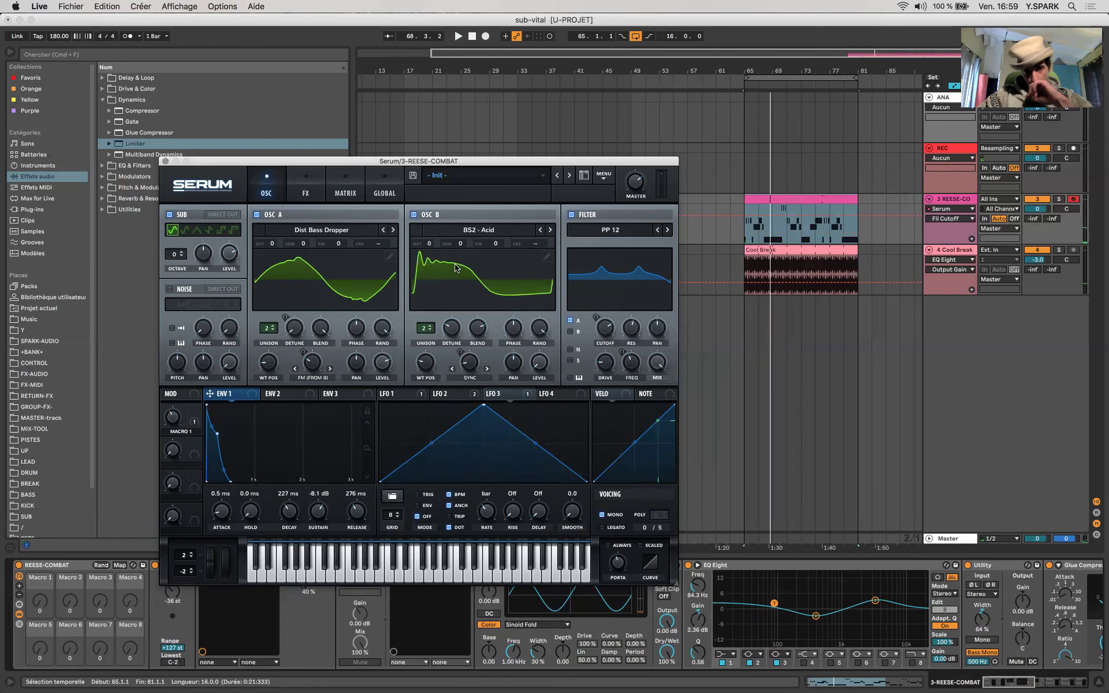
Step: Inspect the modulation of oscillator B's Sync warp and view the LFO 2 and LFO 1 settings
left_click_drag(472, 367, 471, 367)
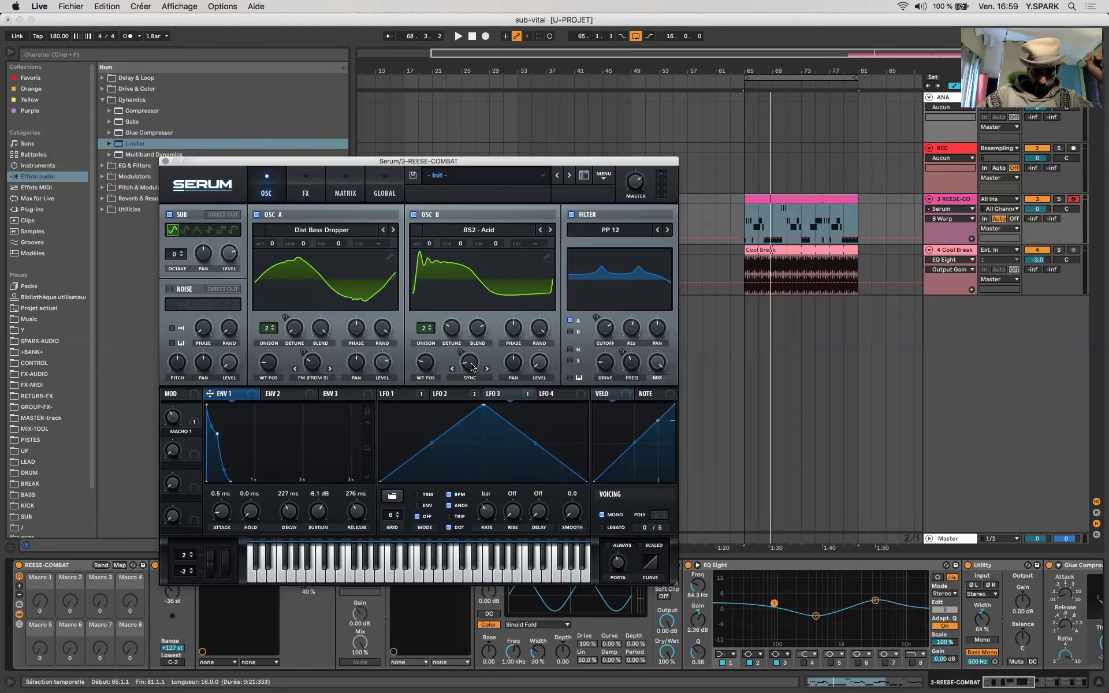
right_click(468, 360)
left_click(462, 297)
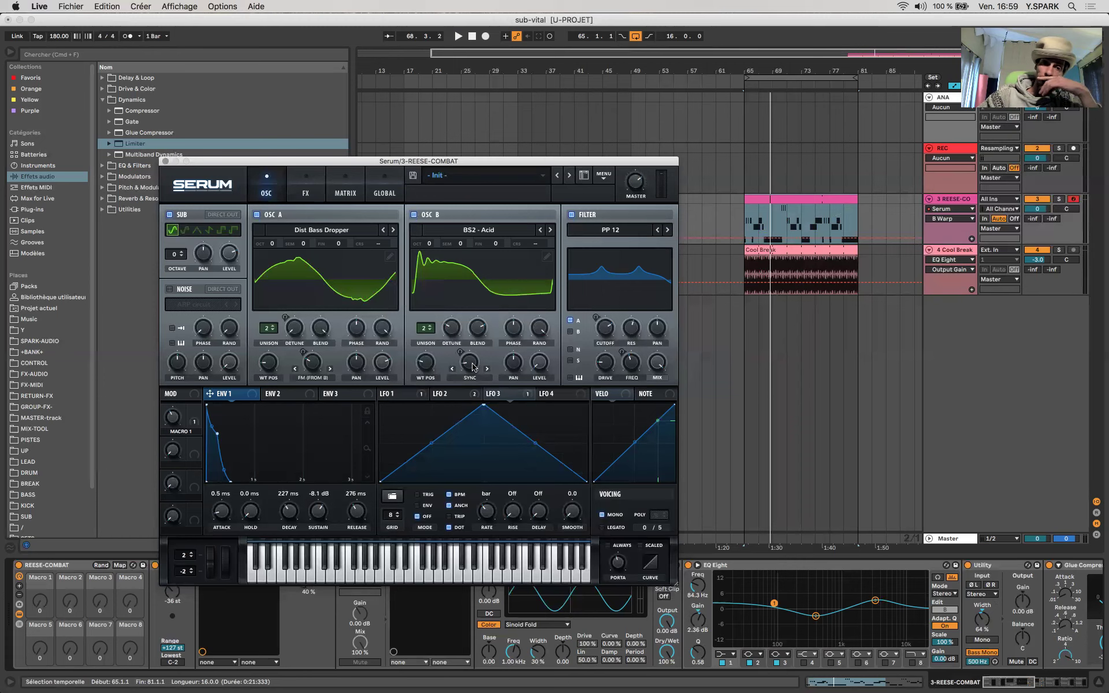
left_click(453, 399)
left_click(402, 397)
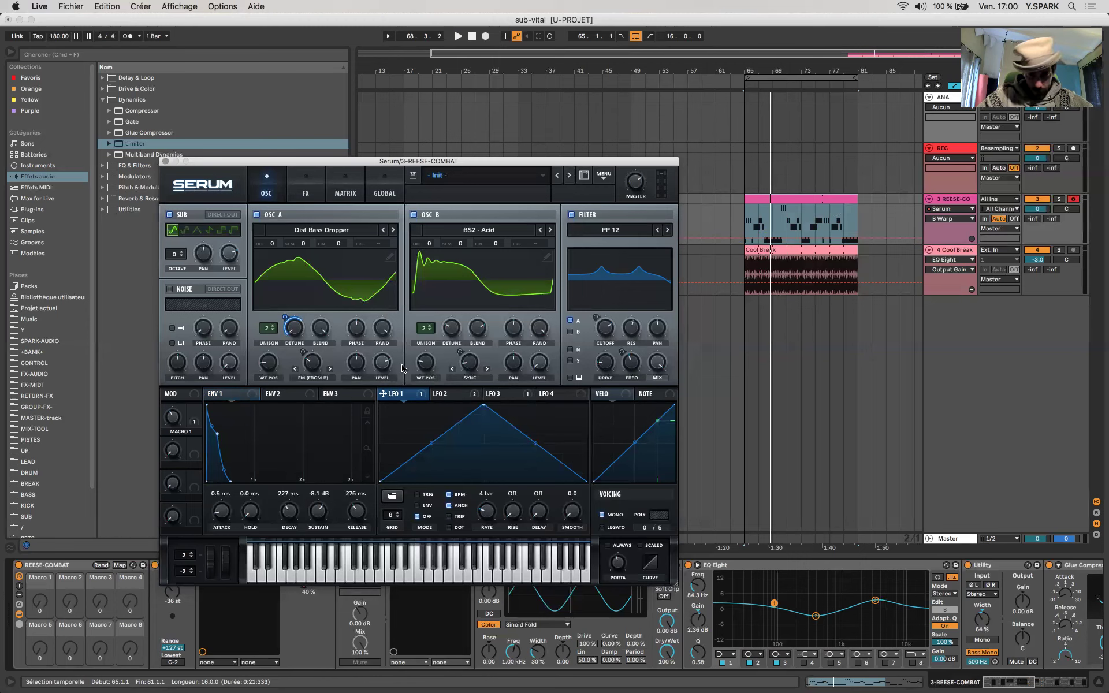
Step: View Serum's LFO 2 settings and check the filter's Cutoff and Res controls
left_click(454, 398)
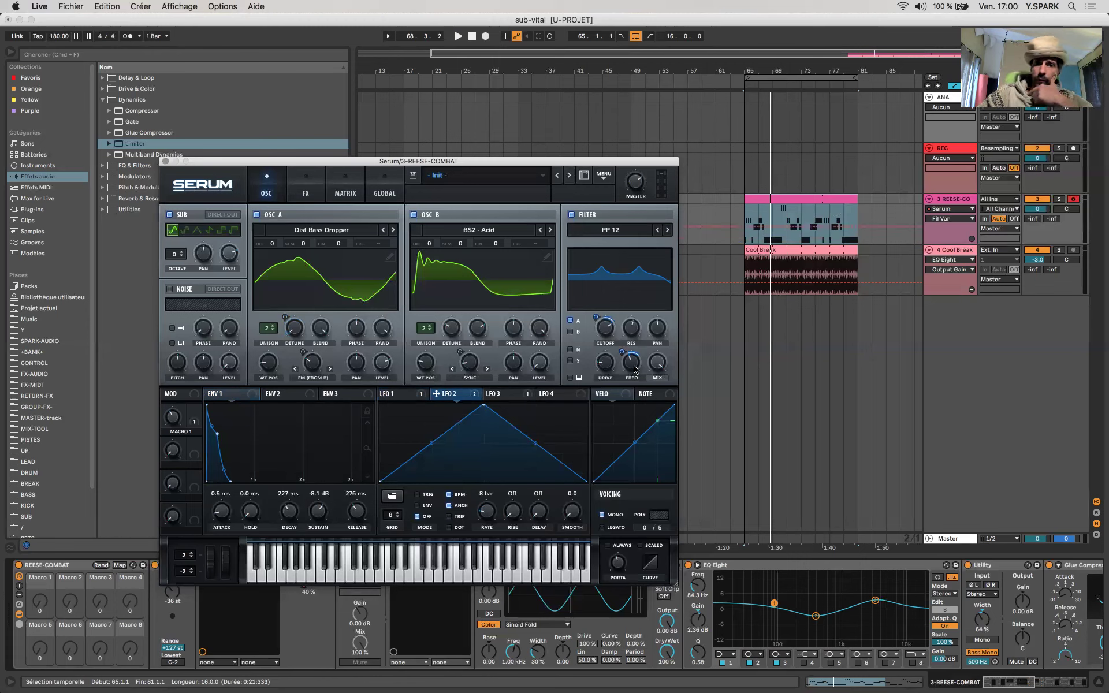
left_click(605, 329)
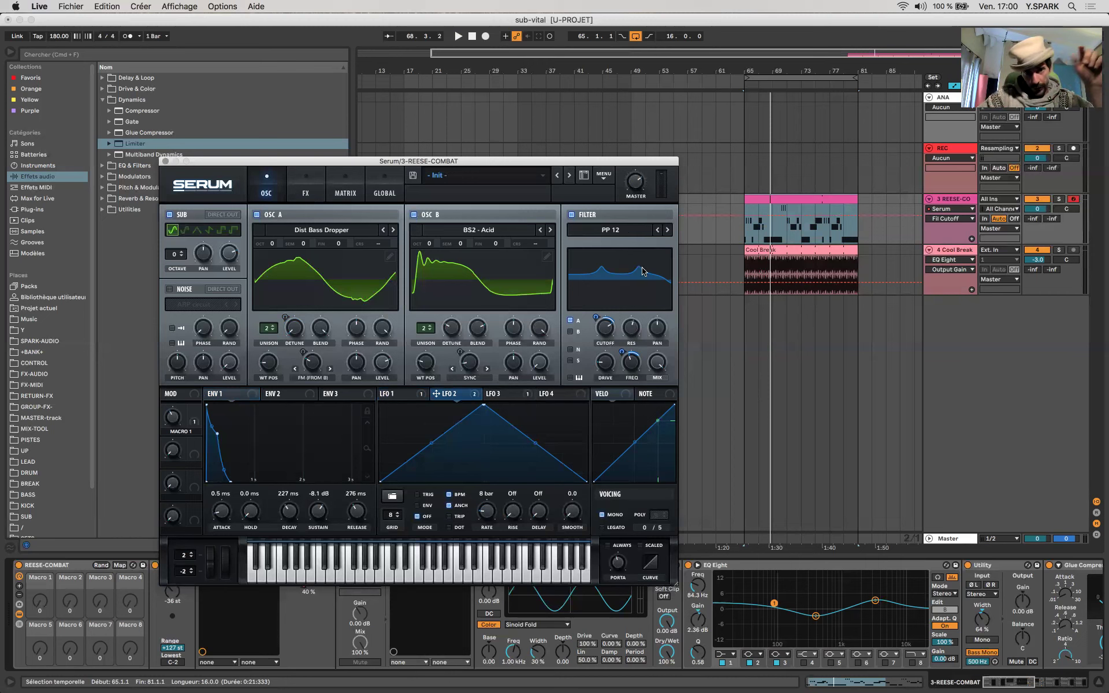
left_click_drag(632, 339, 630, 347)
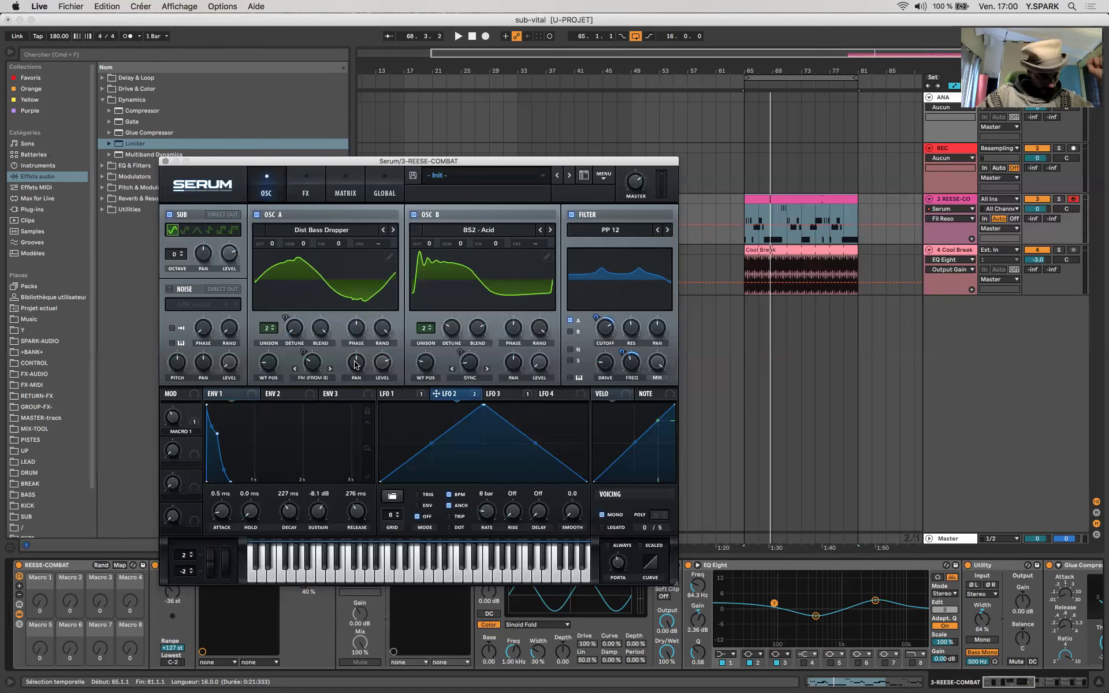
Step: Review Serum's Hyper/Dimension and Compressor effects, including the compressor gain, and close the plug-in window
left_click(304, 181)
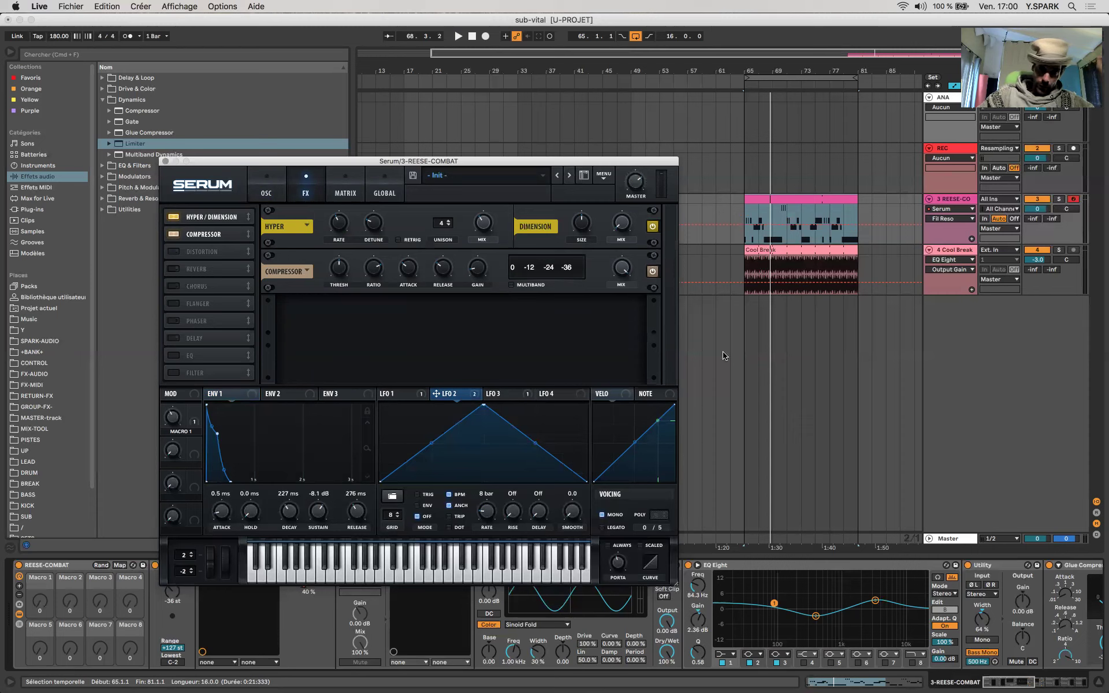
left_click(482, 270)
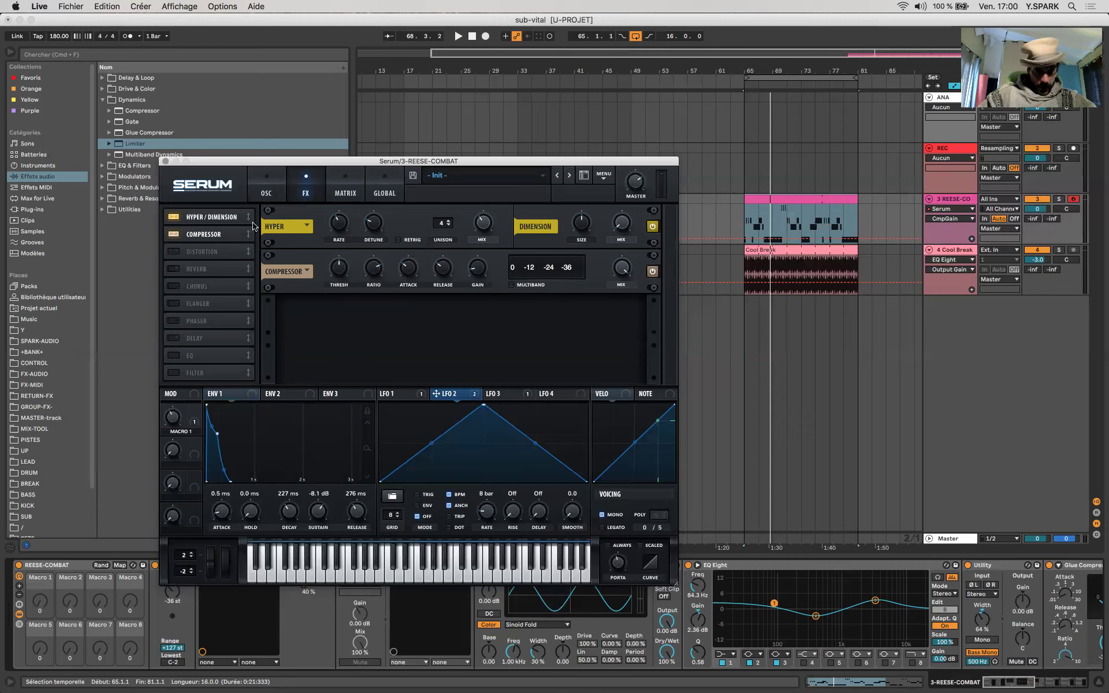
left_click(166, 162)
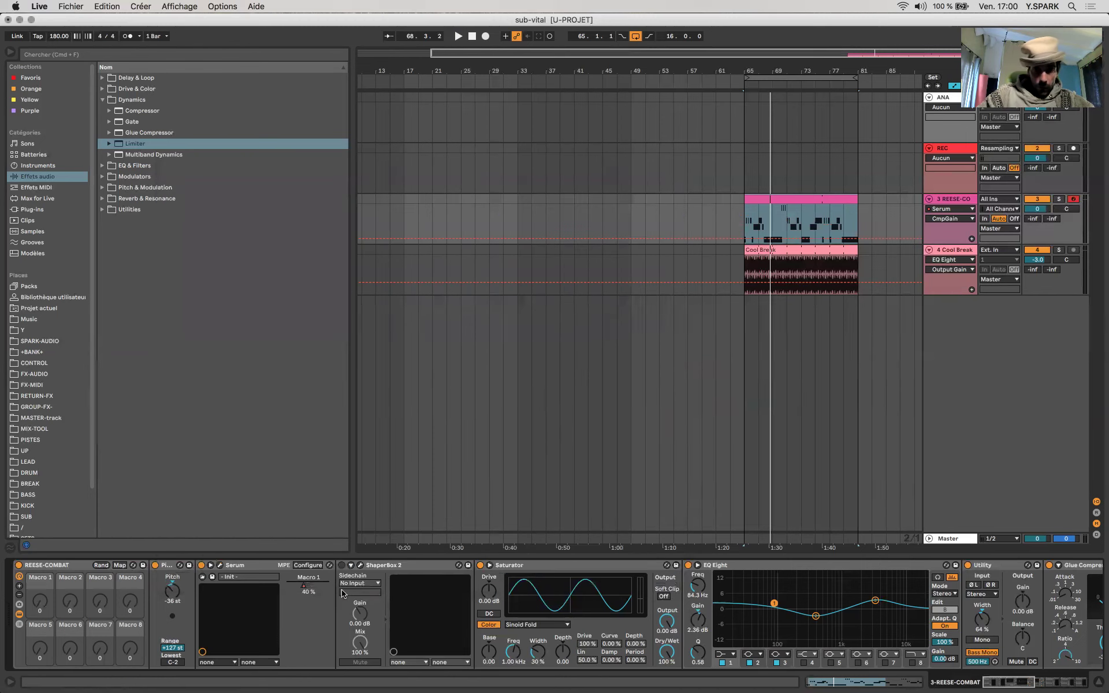
Step: Turn on ShaperBox 2 on the reese track and play the loop while looking along the device chain
left_click(341, 565)
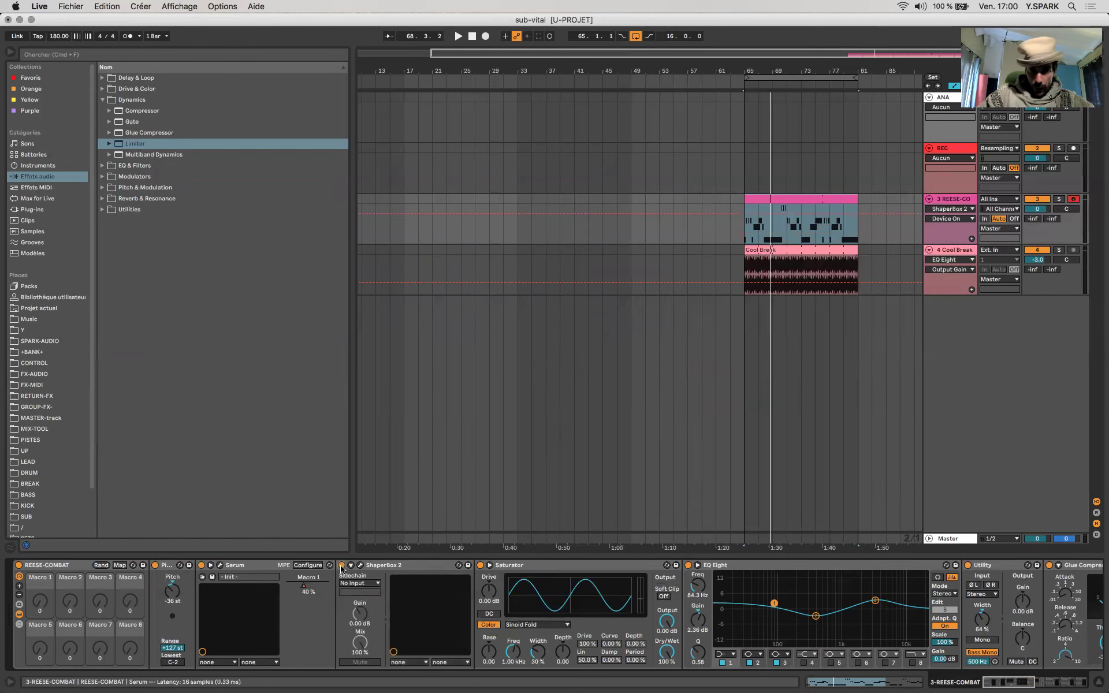
key("space")
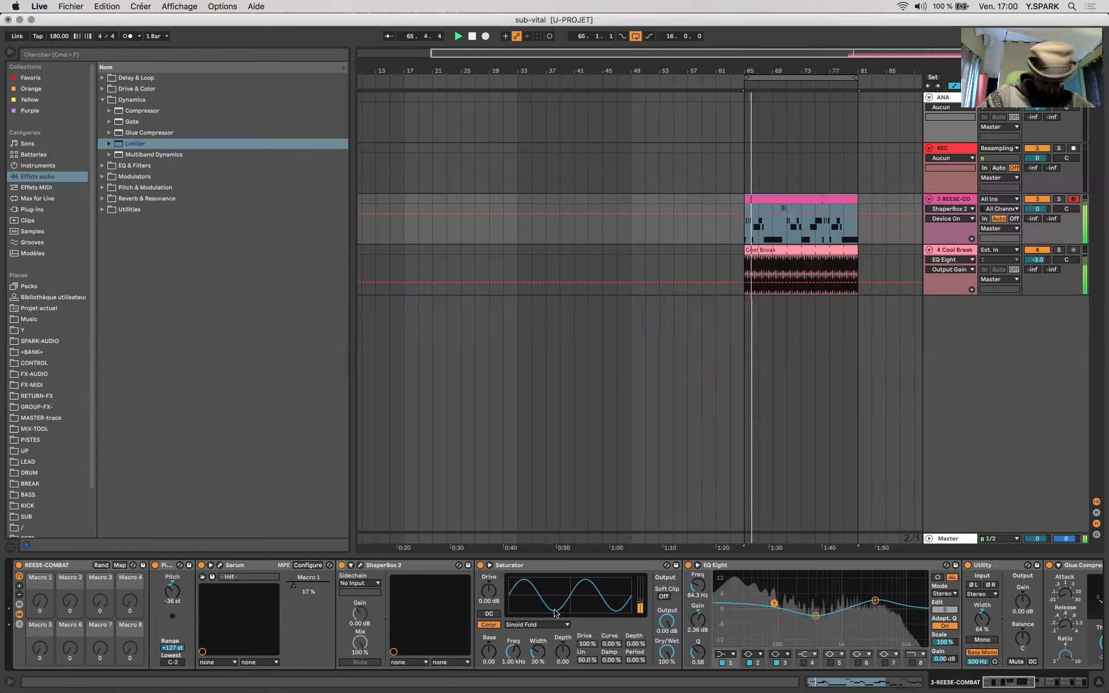
scroll(554, 613, "right", 1)
scroll(554, 613, "right", 10)
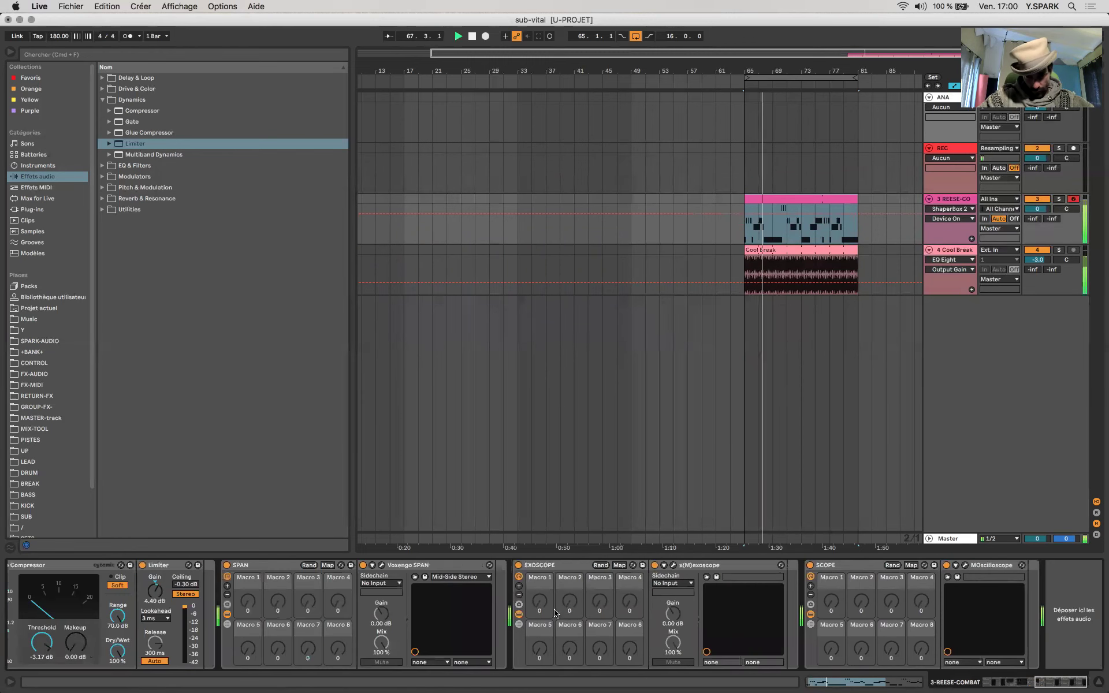
scroll(555, 613, "left", 12)
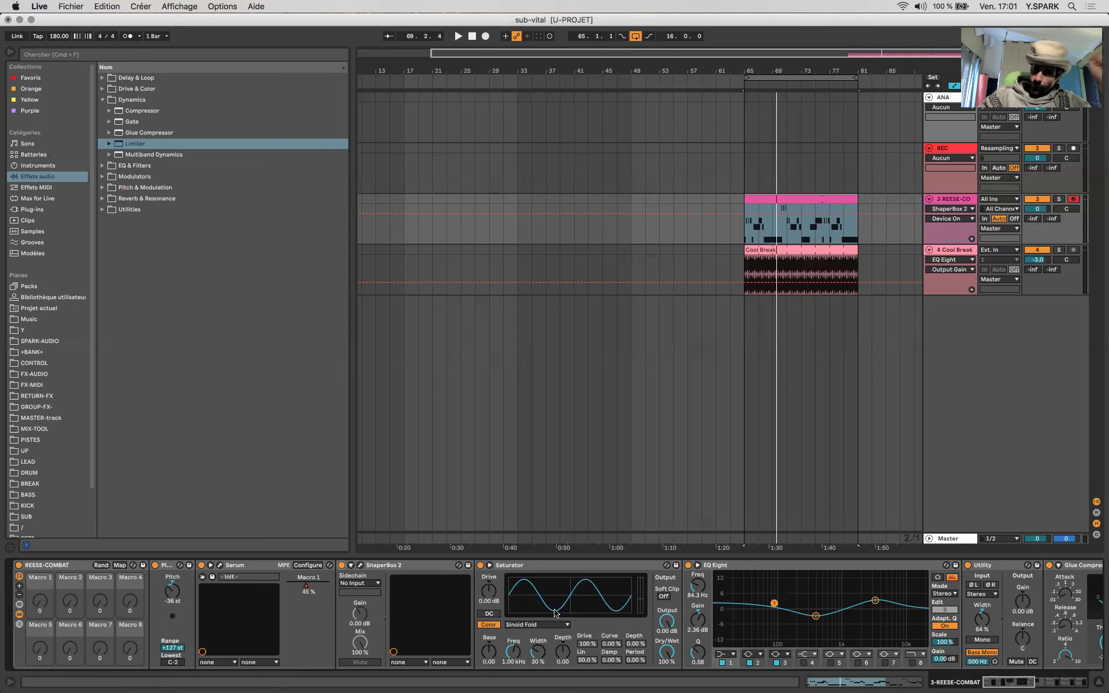
Step: Examine the REESE-COMBAT rack's chain from Saturator through EQ Eight, Utility and Glue Compressor to the Limiter
scroll(560, 589, "right", 10)
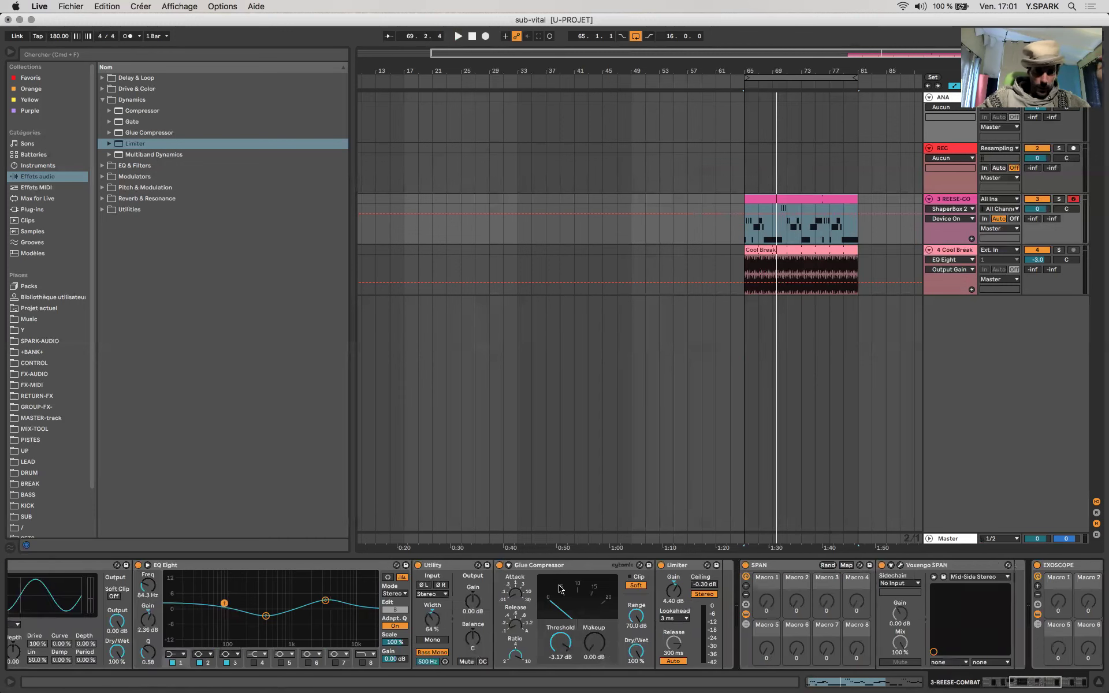
scroll(559, 588, "right", 10)
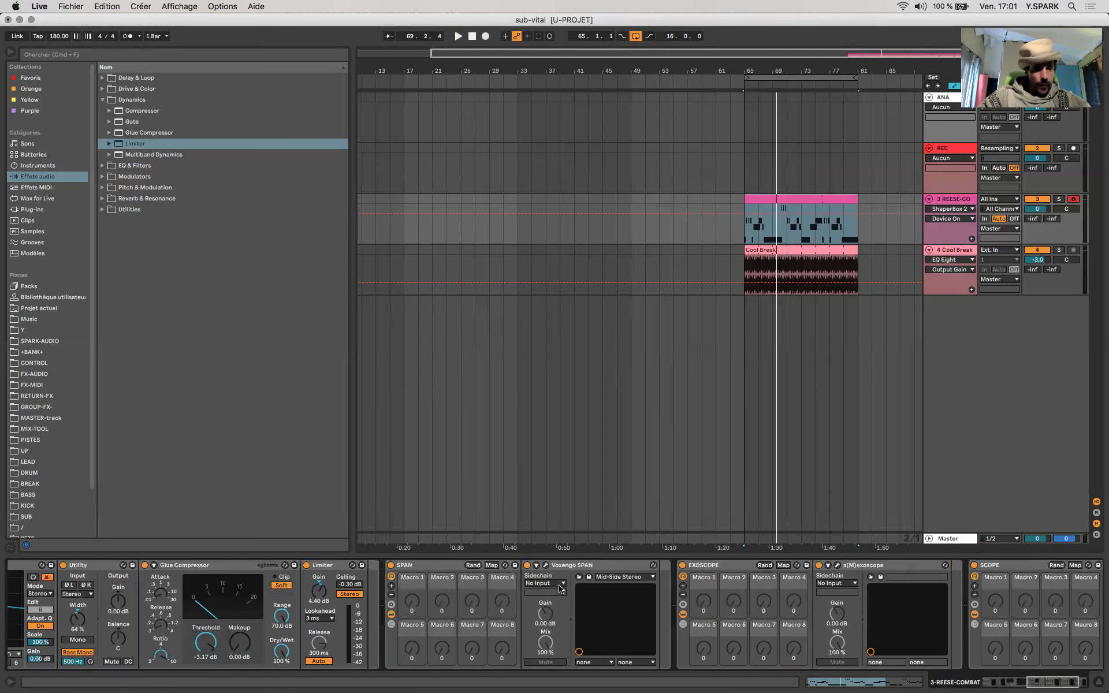
scroll(559, 588, "left", 20)
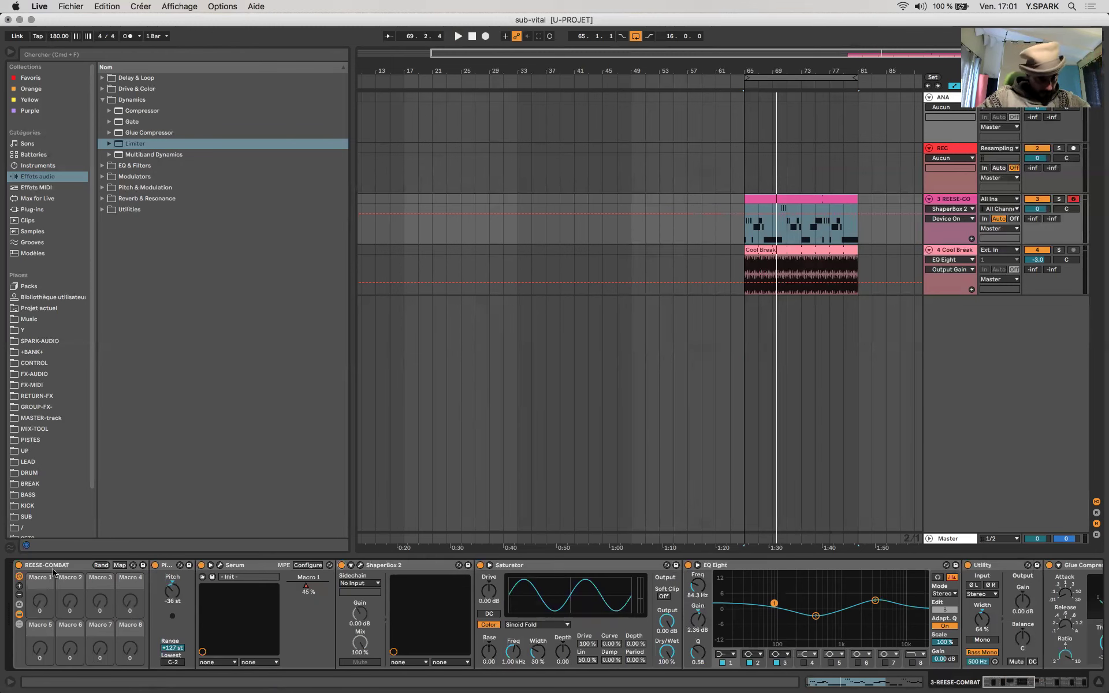
left_click(52, 569)
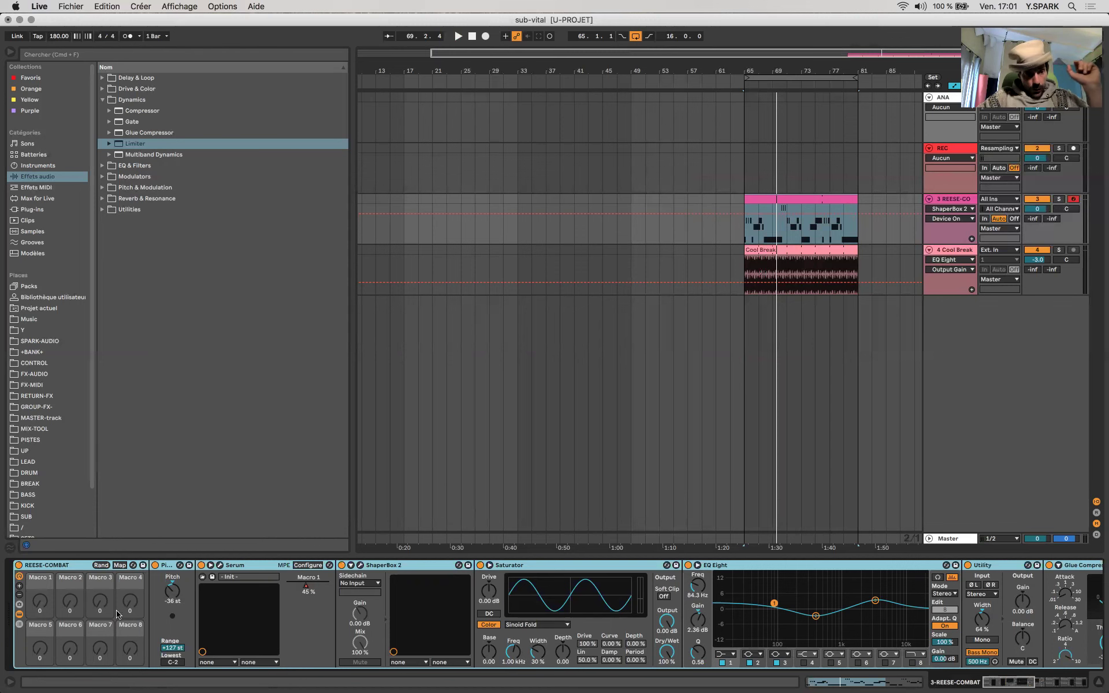
scroll(117, 614, "right", 15)
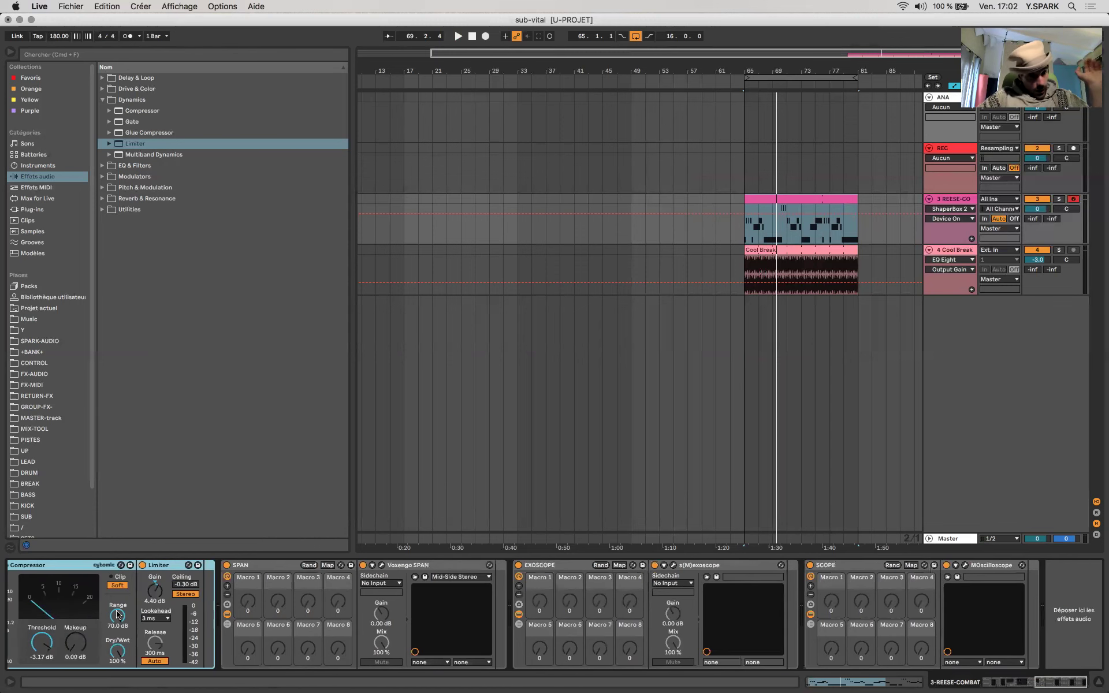
scroll(118, 616, "left", 15)
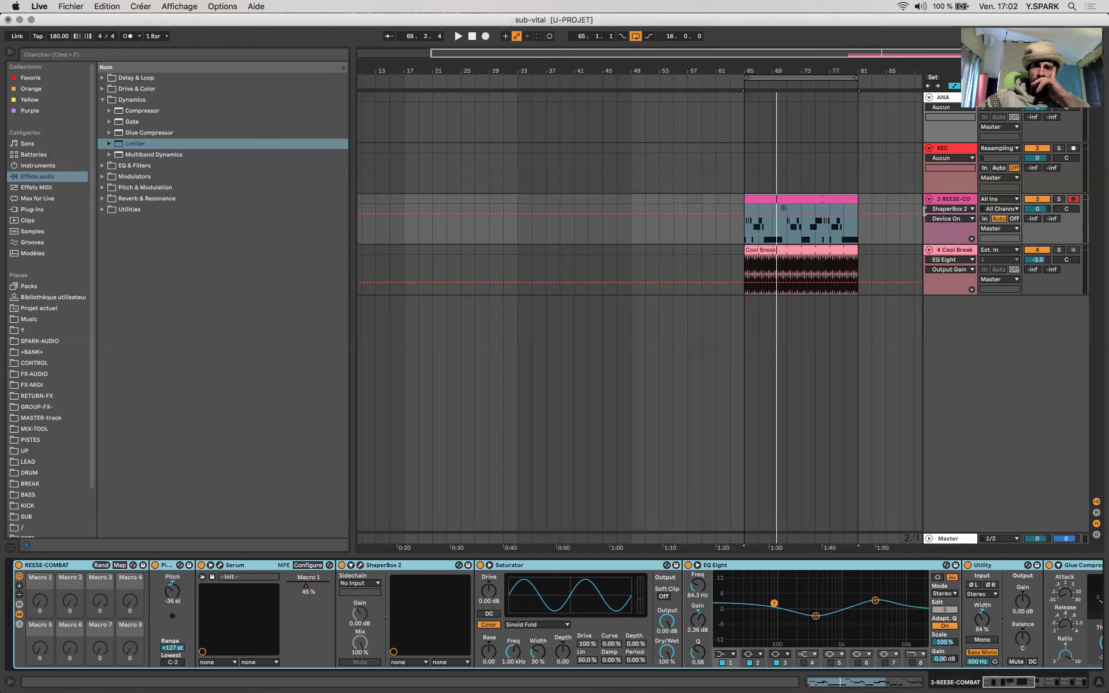
Step: Solo the Cool Break track, play it briefly and inspect its effects chain alongside the reese track's devices
left_click(1059, 249)
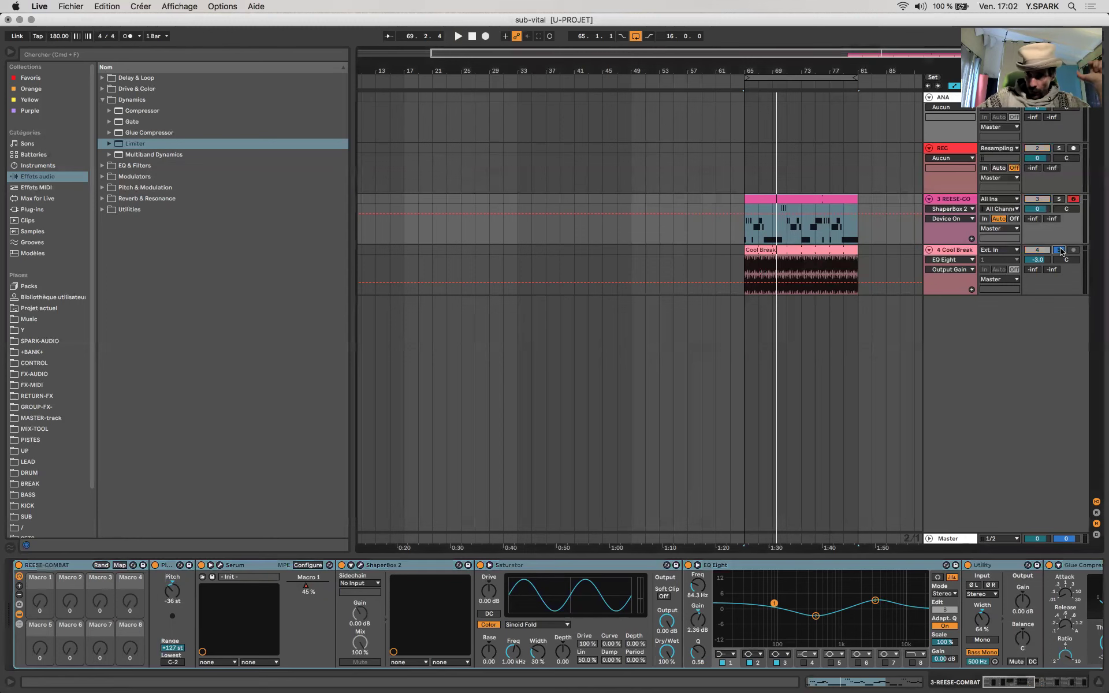
key("space")
left_click(779, 250)
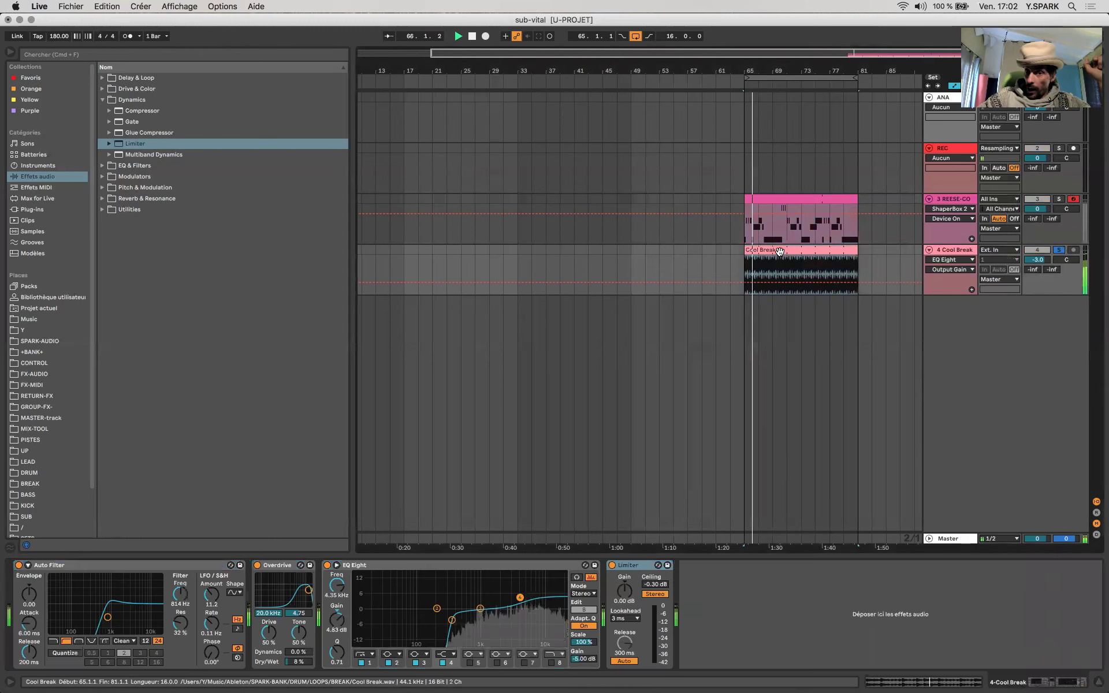
key("space")
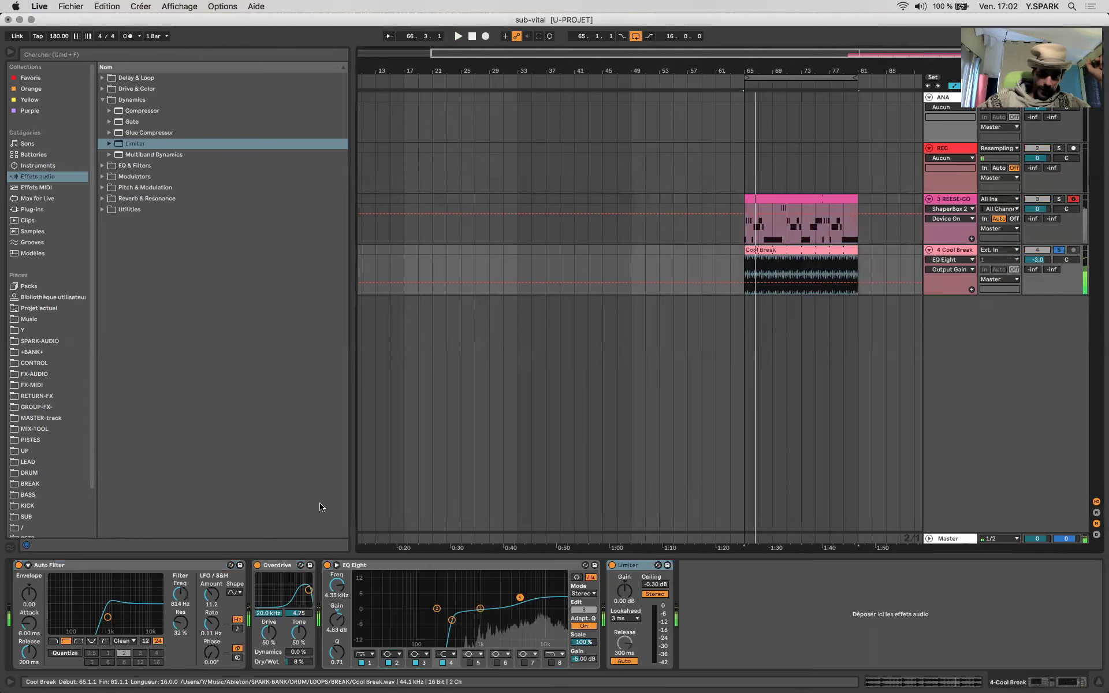
left_click(808, 202)
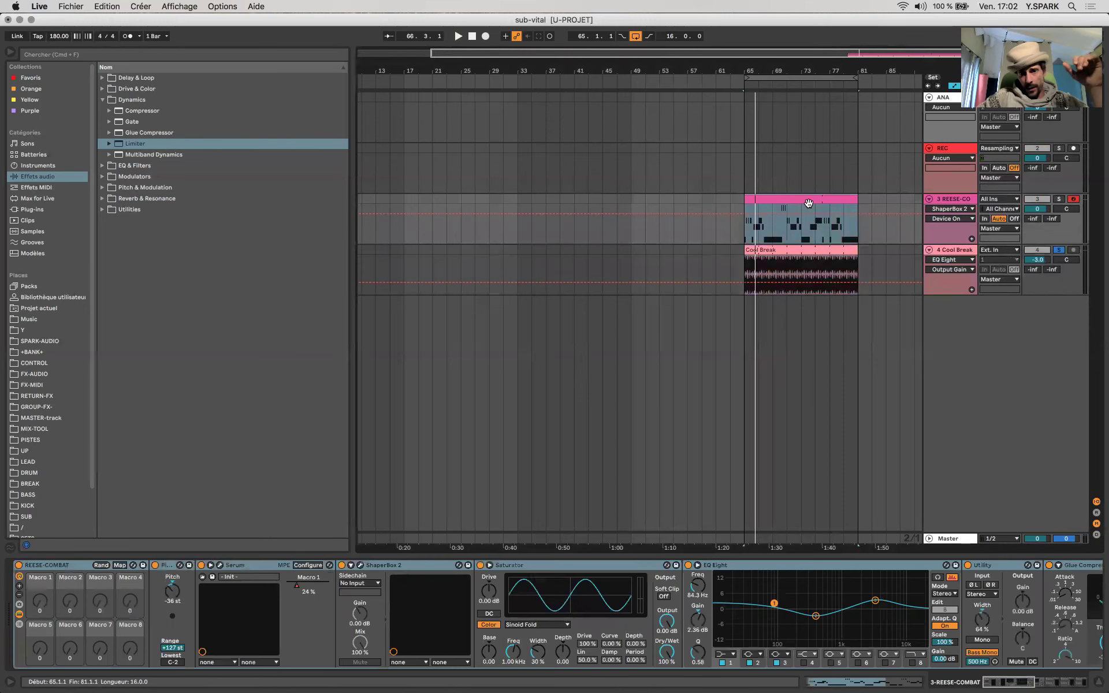
left_click(809, 248)
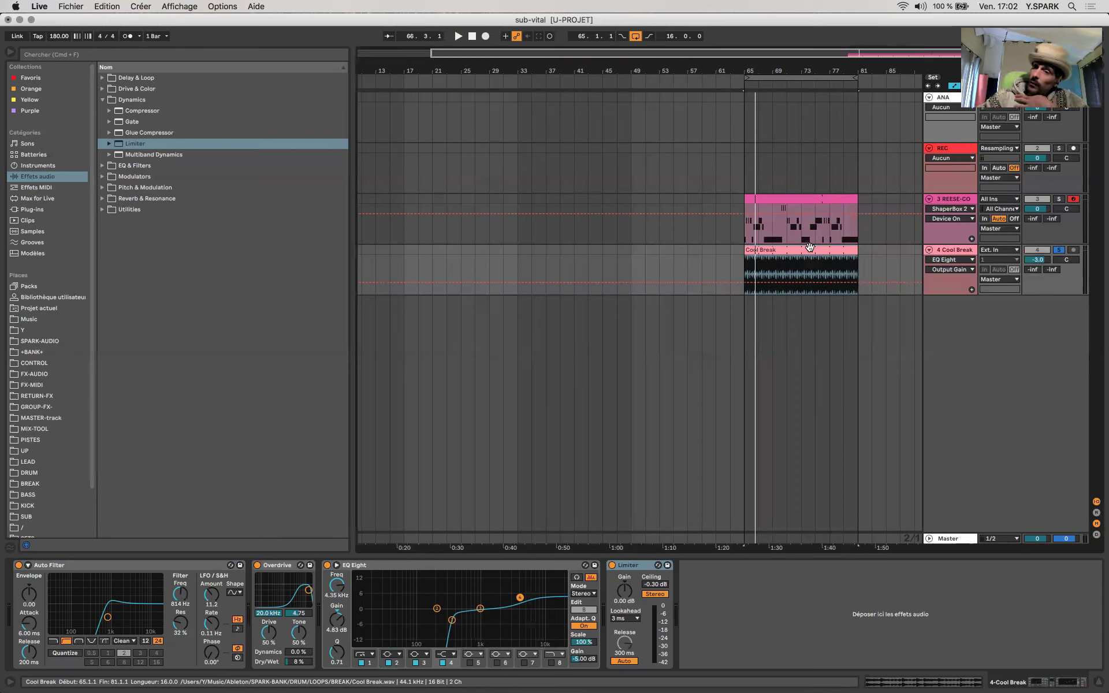
Step: Hide the arrangement's automation, and unsolo and deactivate the Cool Break track before selecting the reese clip
key("a")
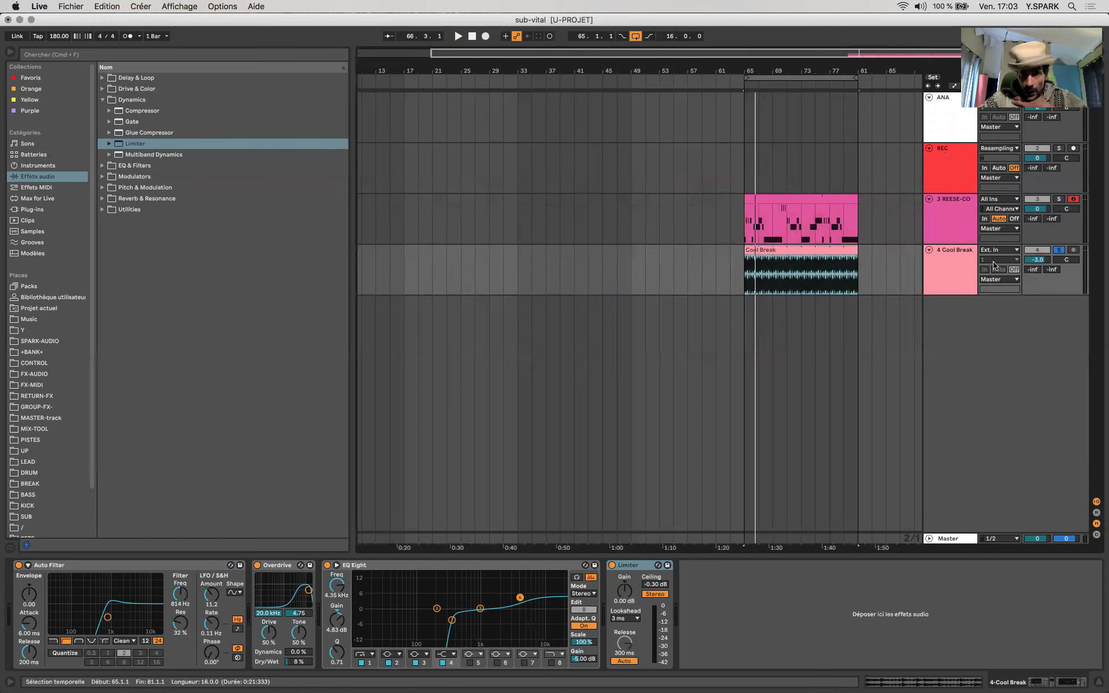
left_click_drag(1035, 258, 1035, 261)
left_click(1058, 250)
left_click(965, 257)
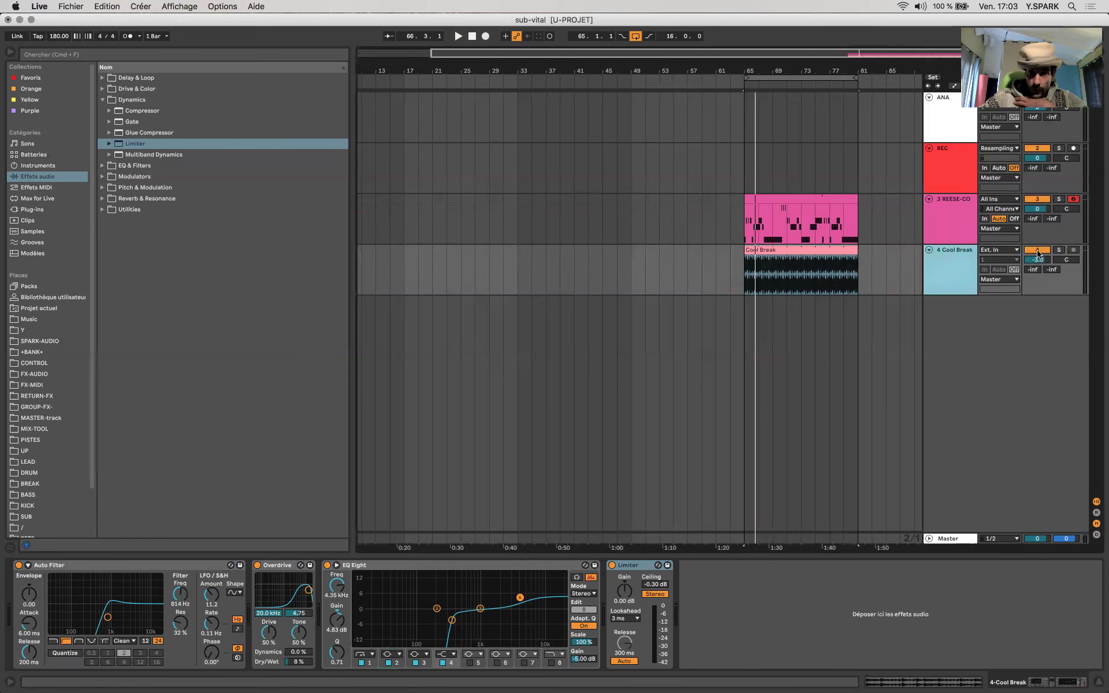
left_click(830, 198)
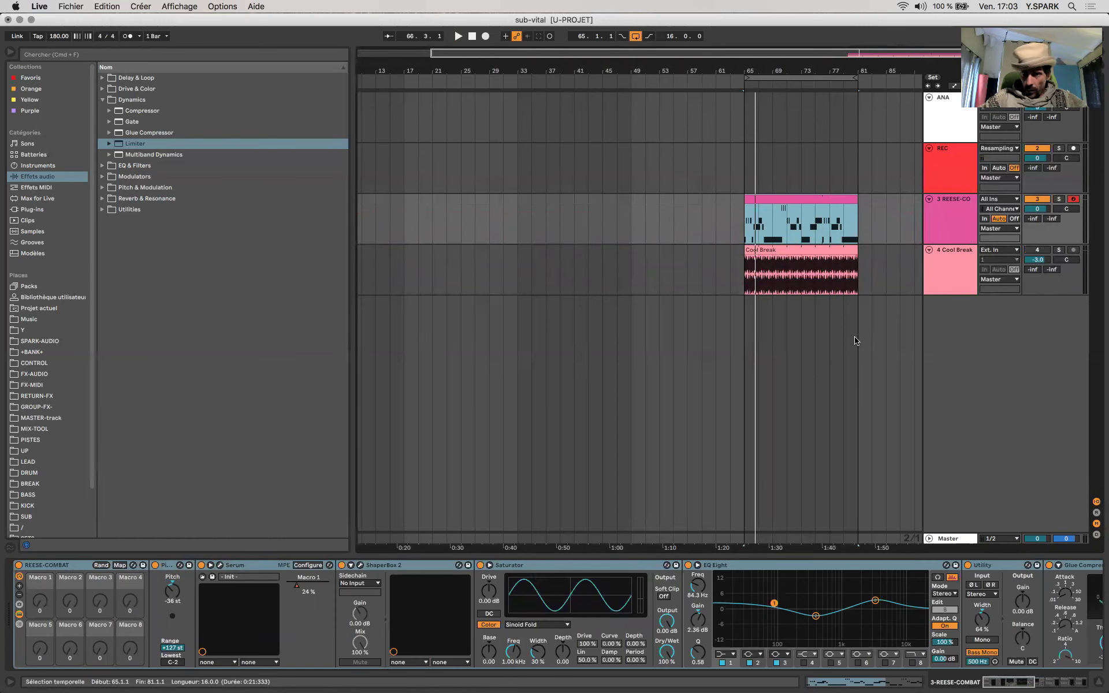
left_click(888, 6)
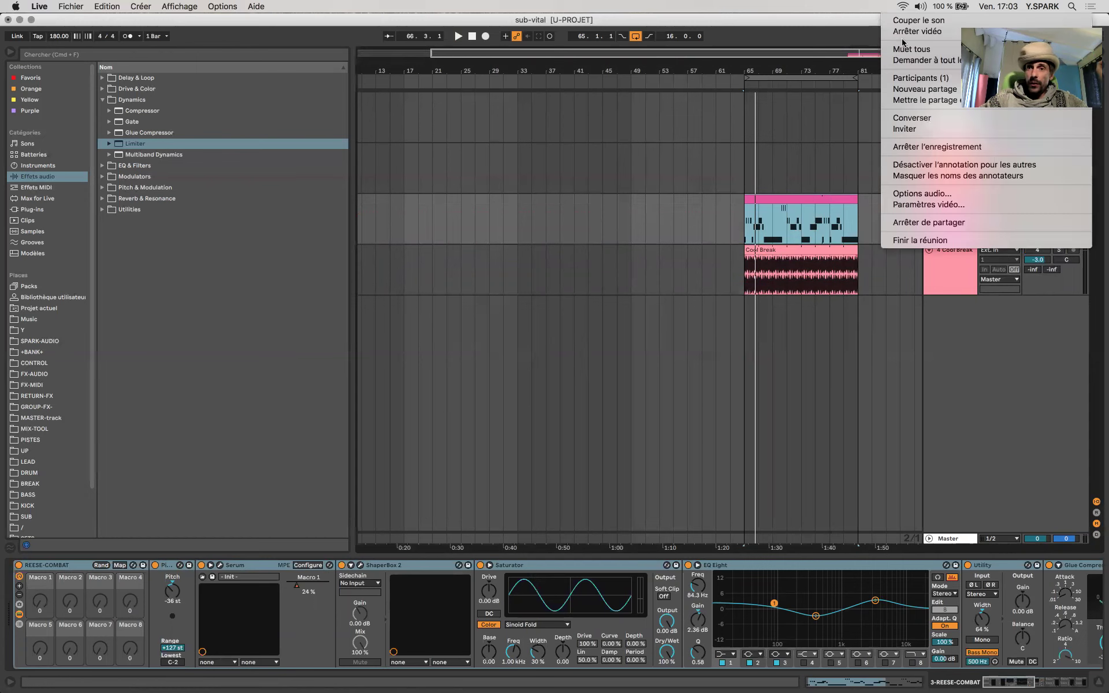